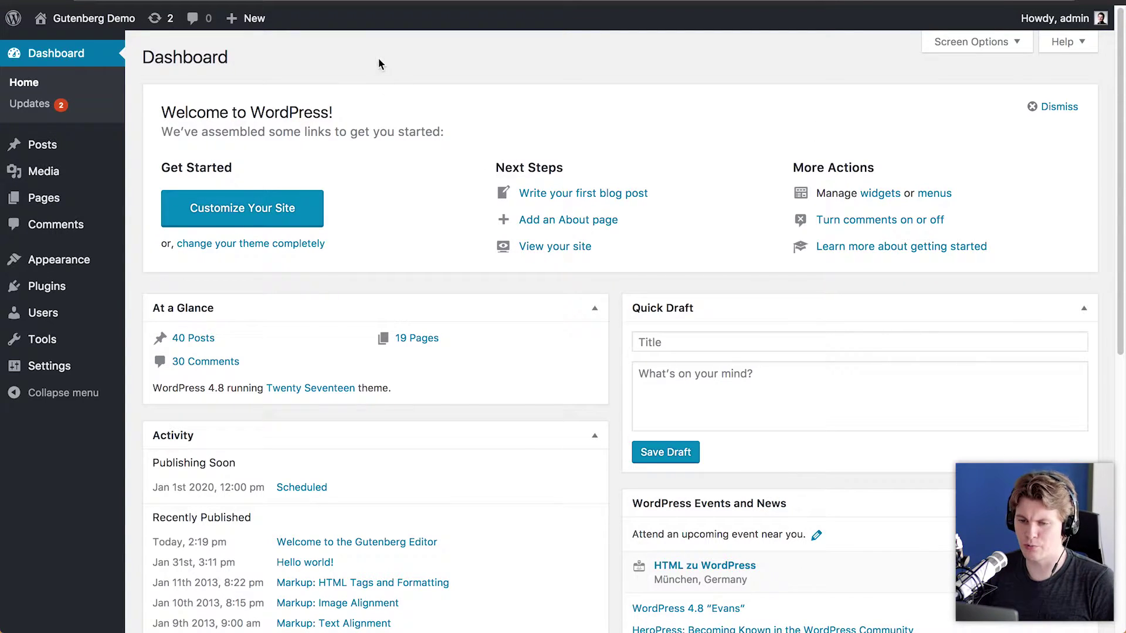
Search the plugins available for installation for "gutenberg".
{"action": "scroll", "coordinate": [355, 135], "scroll_direction": "down", "scroll_amount": 3}
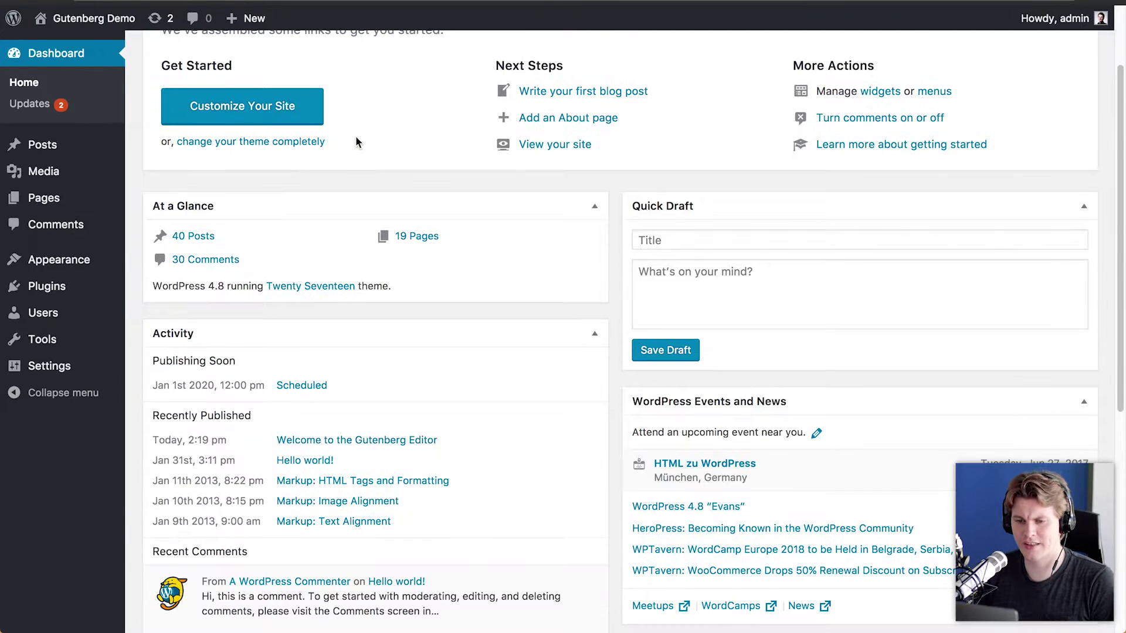
{"action": "scroll", "coordinate": [355, 136], "scroll_direction": "up", "scroll_amount": 3}
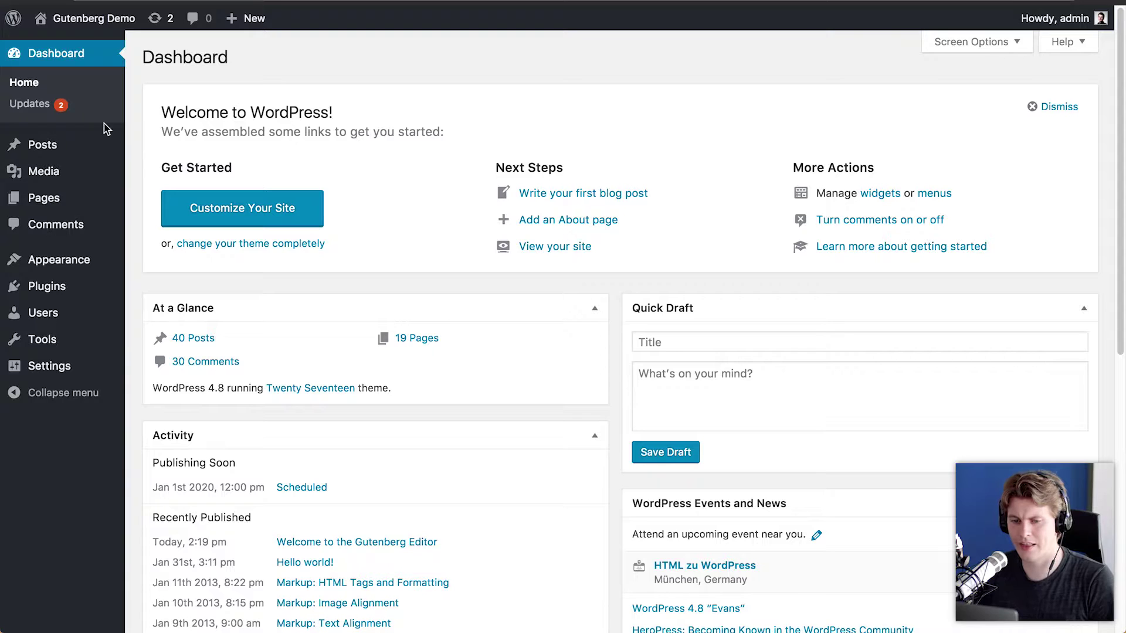
{"action": "left_click", "coordinate": [58, 295]}
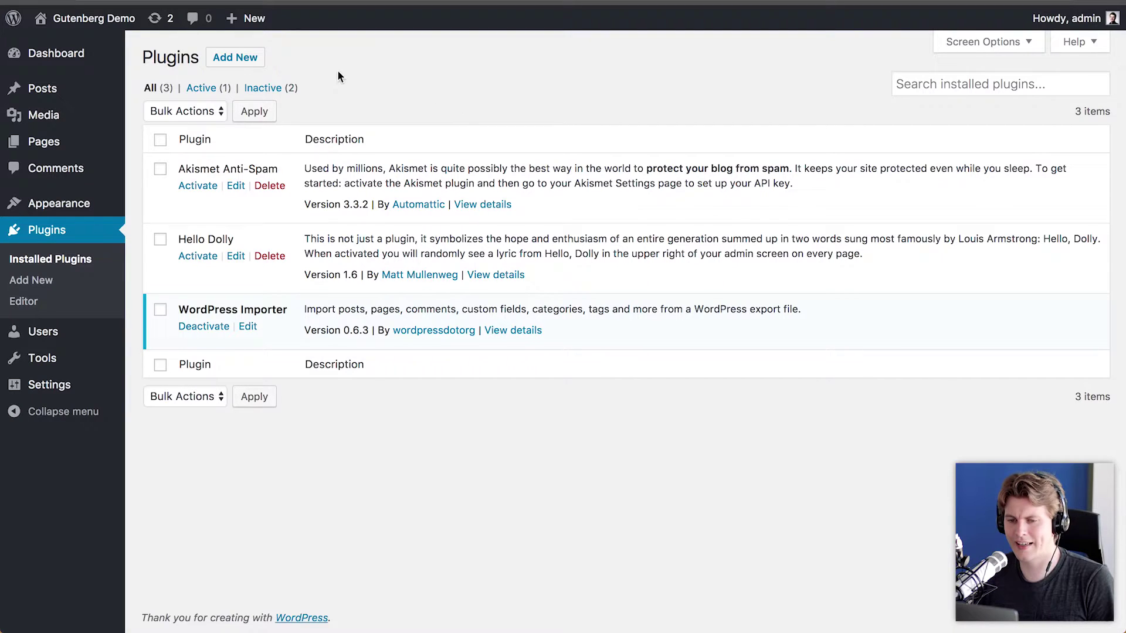
{"action": "left_click", "coordinate": [244, 63]}
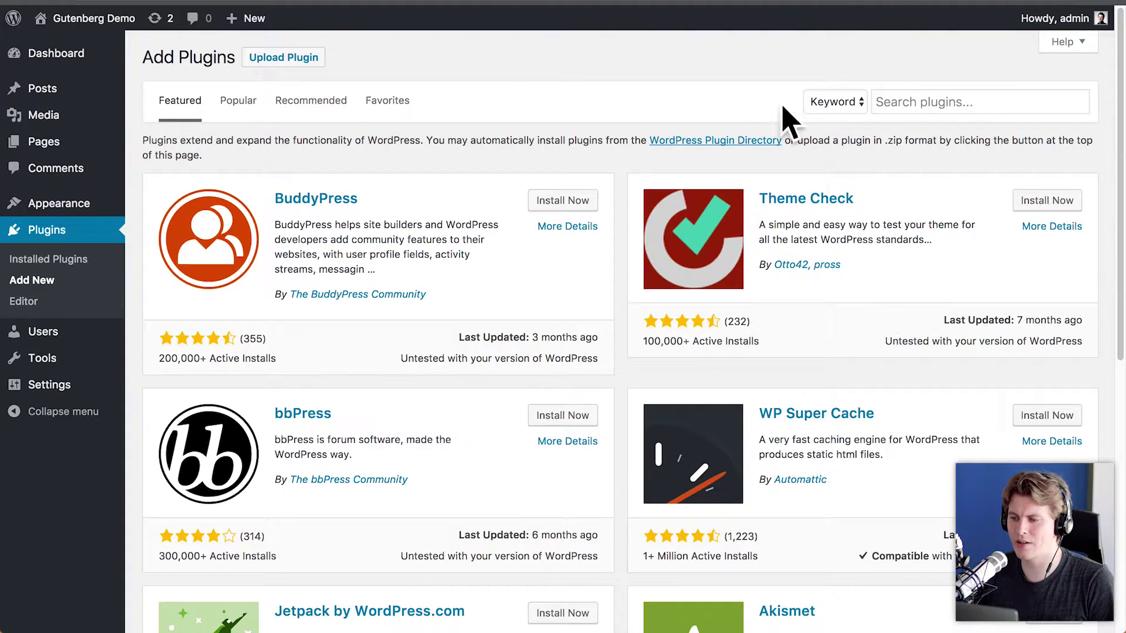
{"action": "left_click", "coordinate": [894, 104]}
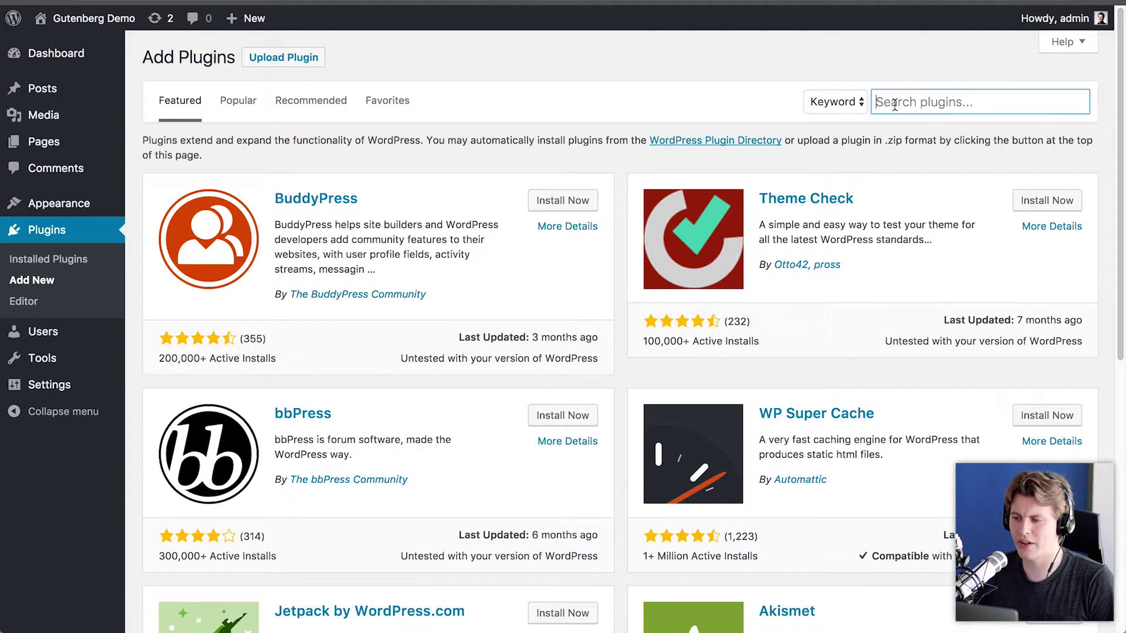
{"action": "type", "text": "gutenb"}
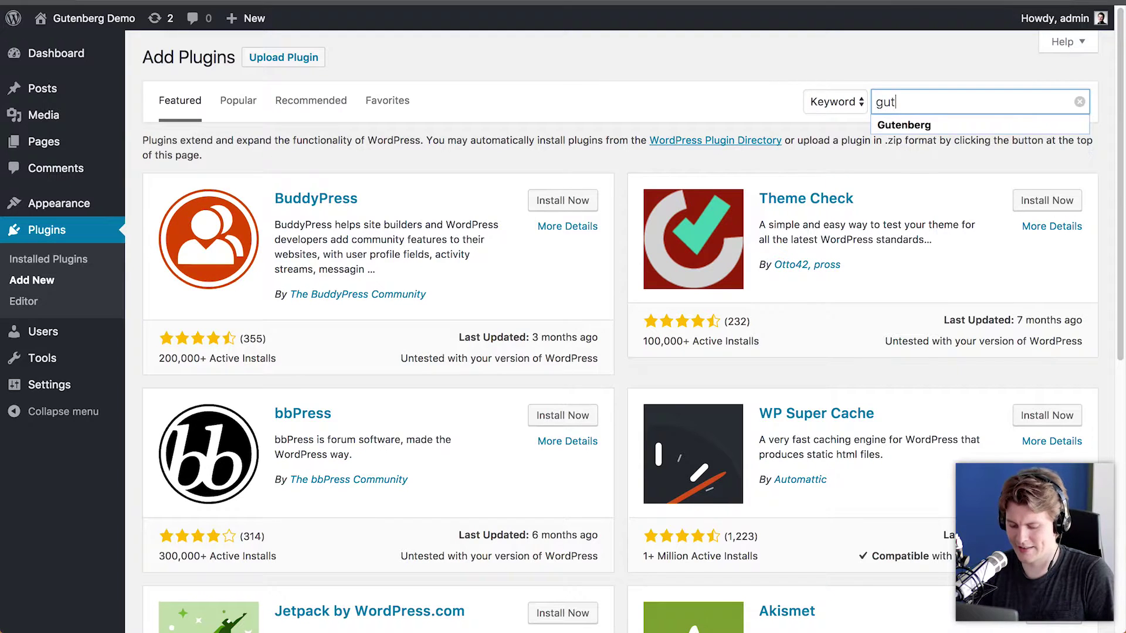
{"action": "type", "text": "erg"}
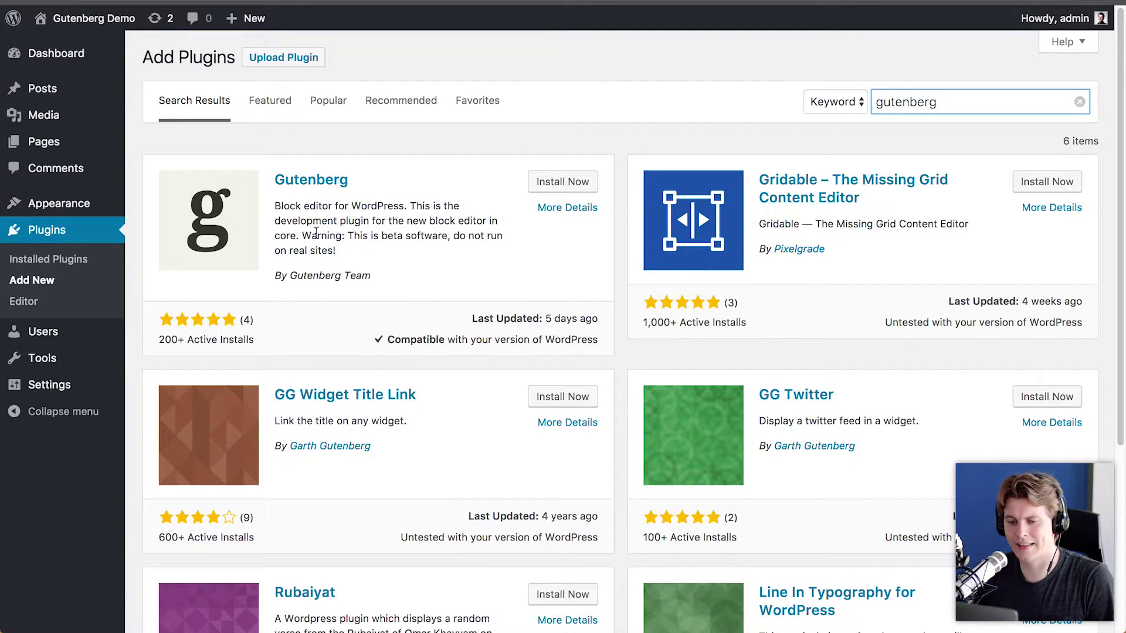
Install the Gutenberg plugin by the Gutenberg Team and activate it.
{"action": "left_click_drag", "start_coordinate": [303, 235], "coordinate": [364, 262]}
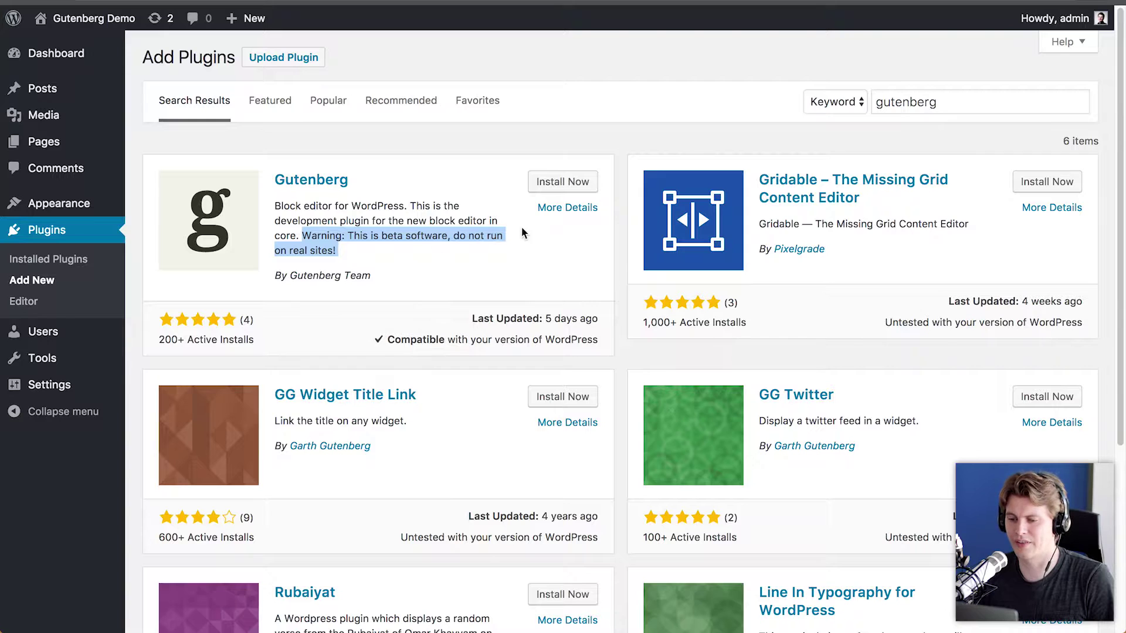
{"action": "left_click", "coordinate": [551, 183]}
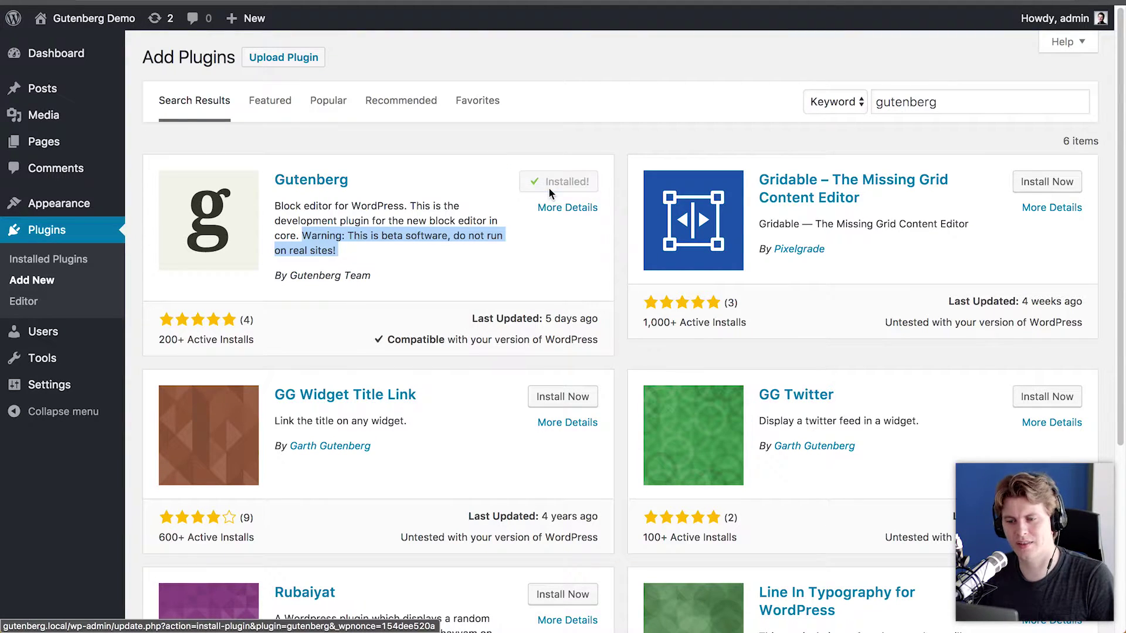
{"action": "left_click", "coordinate": [549, 188]}
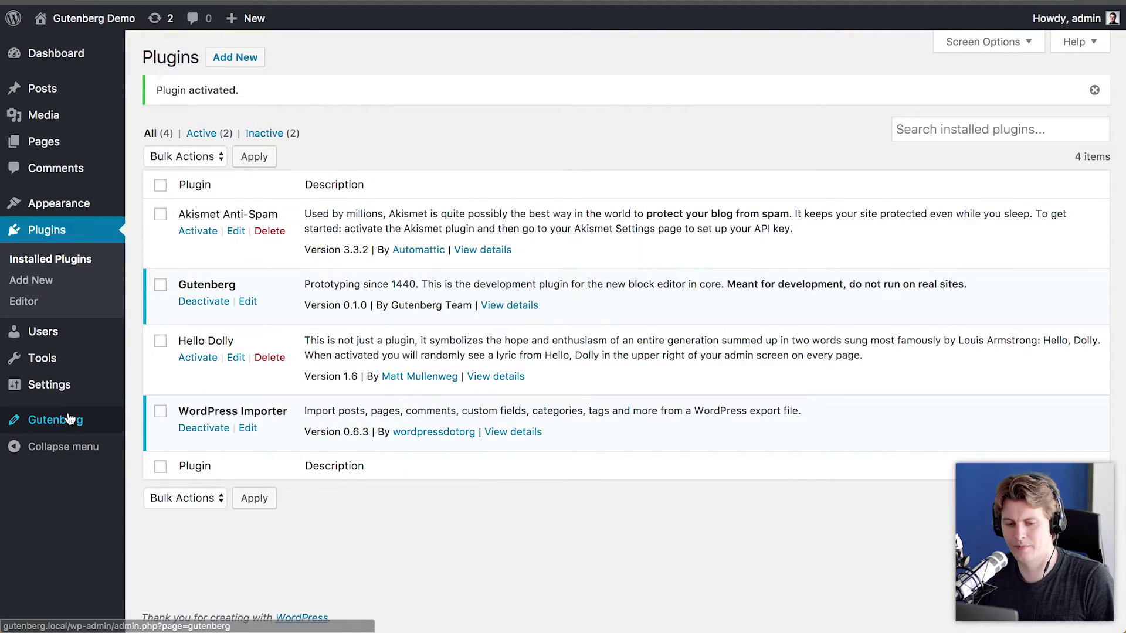
Look through the list of all posts and examine the editing links offered under each post title.
{"action": "mouse_move", "coordinate": [79, 421]}
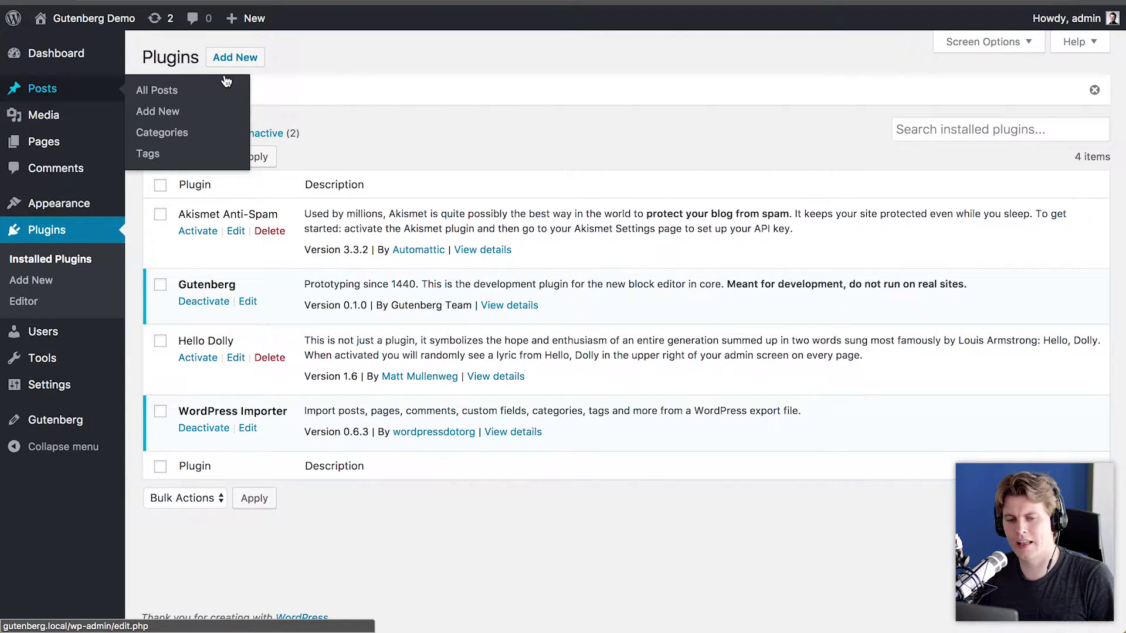
{"action": "left_click", "coordinate": [65, 88]}
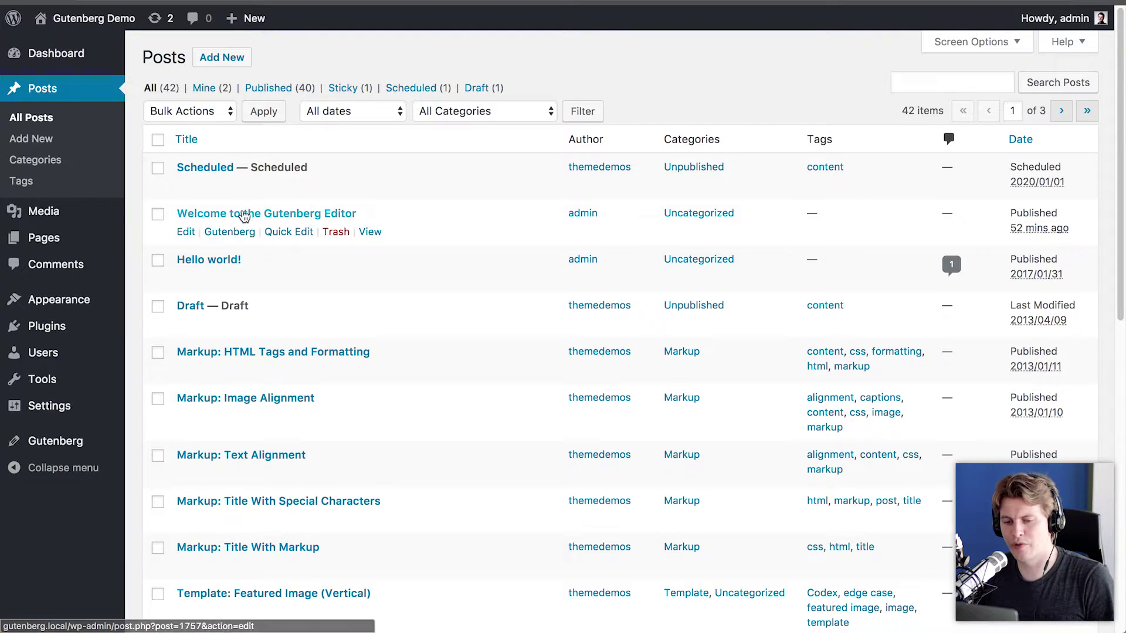
{"action": "mouse_move", "coordinate": [229, 188]}
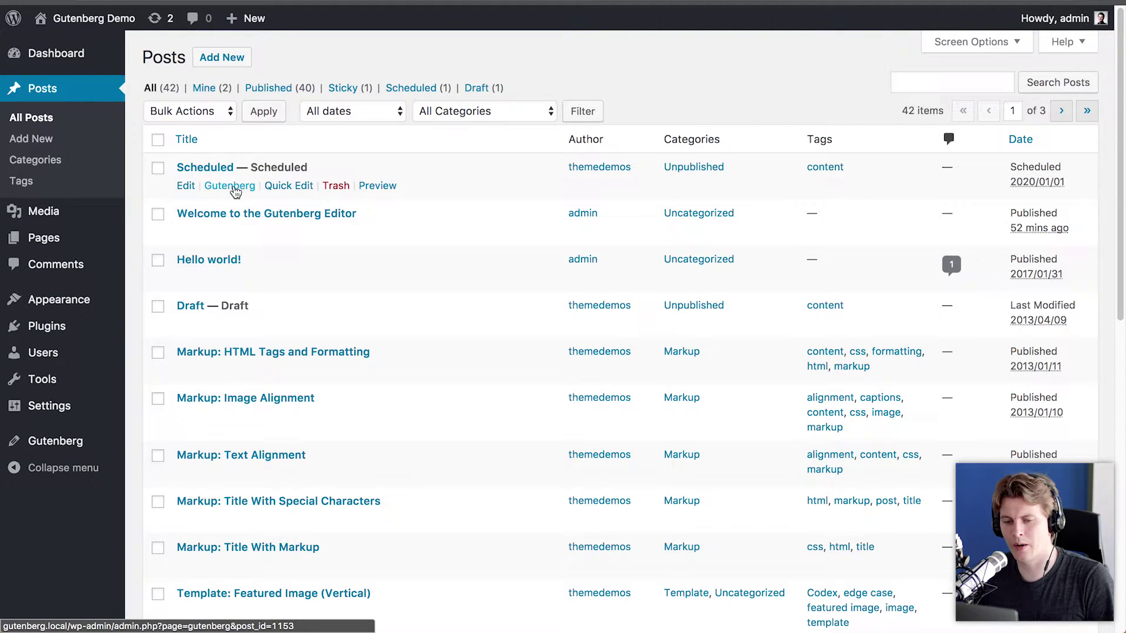
{"action": "mouse_move", "coordinate": [231, 321]}
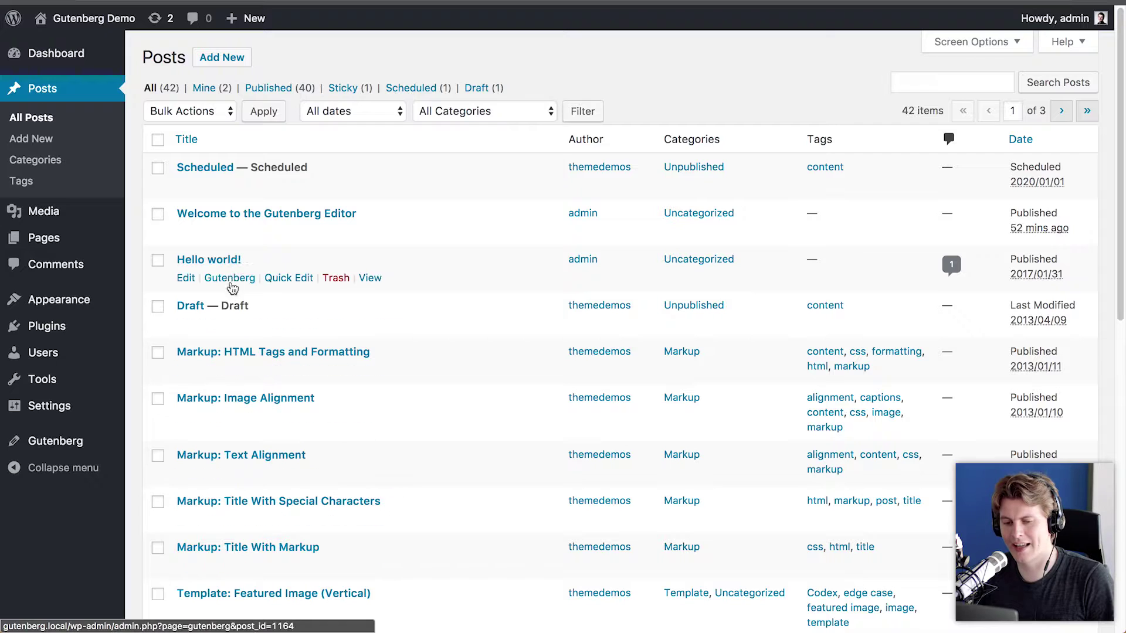
{"action": "scroll", "coordinate": [231, 515], "scroll_direction": "down", "scroll_amount": 5}
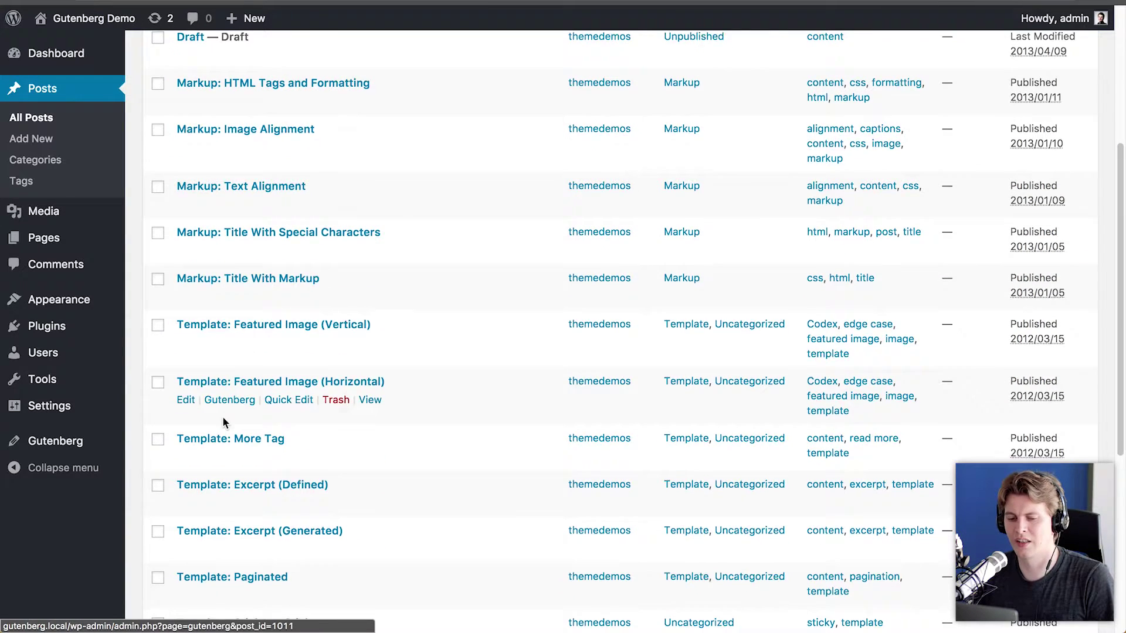
{"action": "scroll", "coordinate": [224, 417], "scroll_direction": "down", "scroll_amount": 6}
{"action": "scroll", "coordinate": [229, 126], "scroll_direction": "up", "scroll_amount": 2}
{"action": "scroll", "coordinate": [230, 263], "scroll_direction": "up", "scroll_amount": 3}
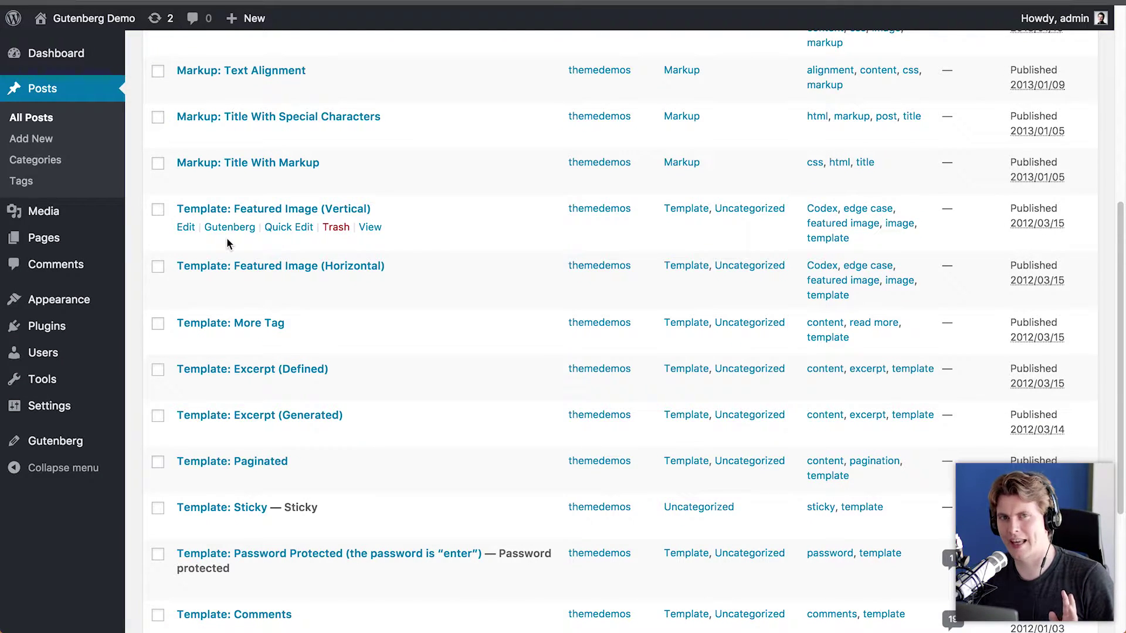
Start a new post in the Gutenberg editor and title it "An introduction to Gutenberg".
{"action": "left_click", "coordinate": [105, 451]}
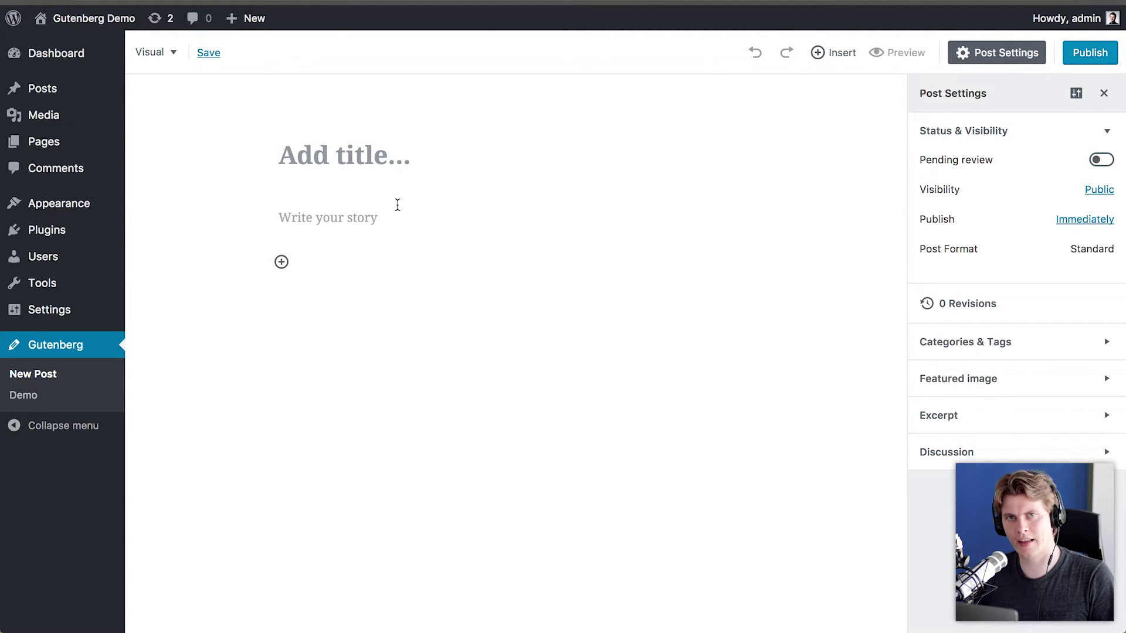
{"action": "left_click", "coordinate": [364, 152]}
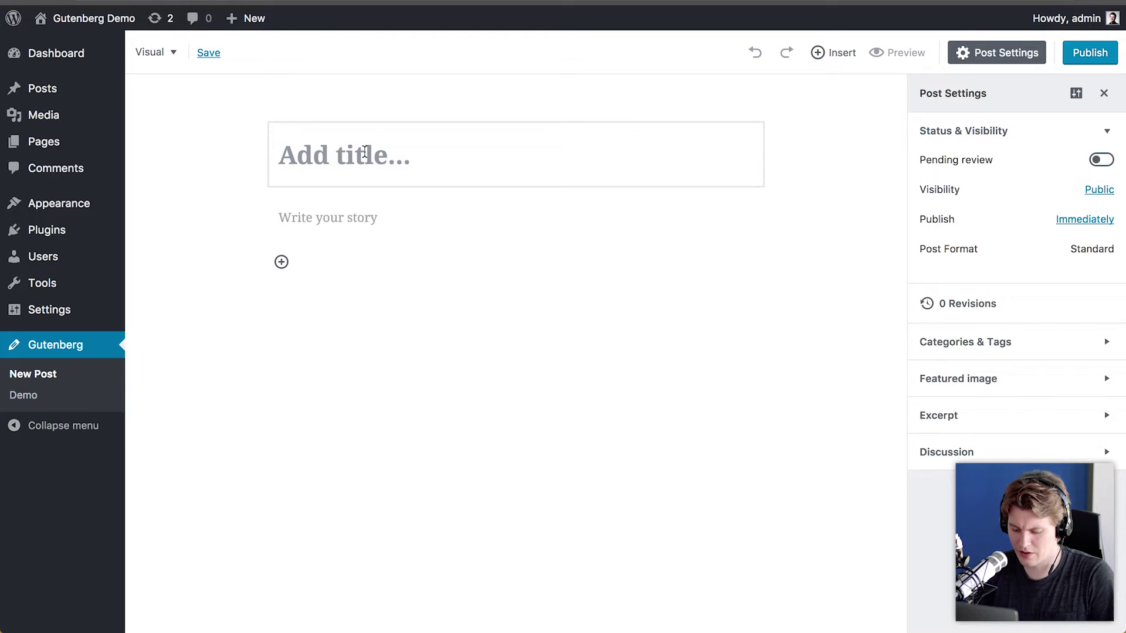
{"action": "type", "text": "An i"}
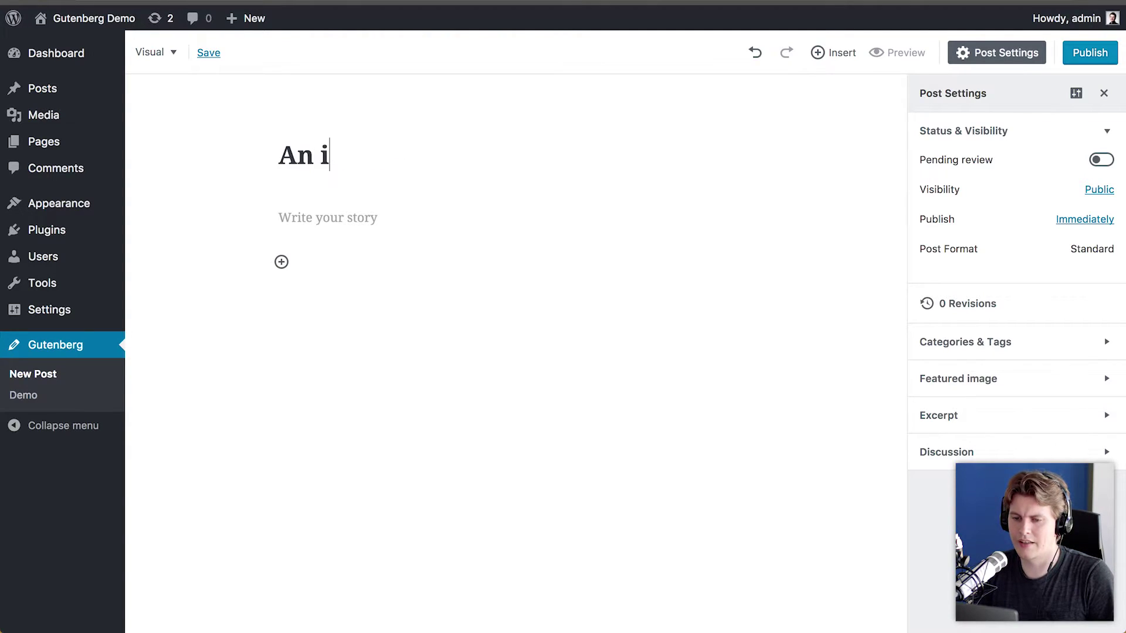
{"action": "type", "text": "ntroduction to "}
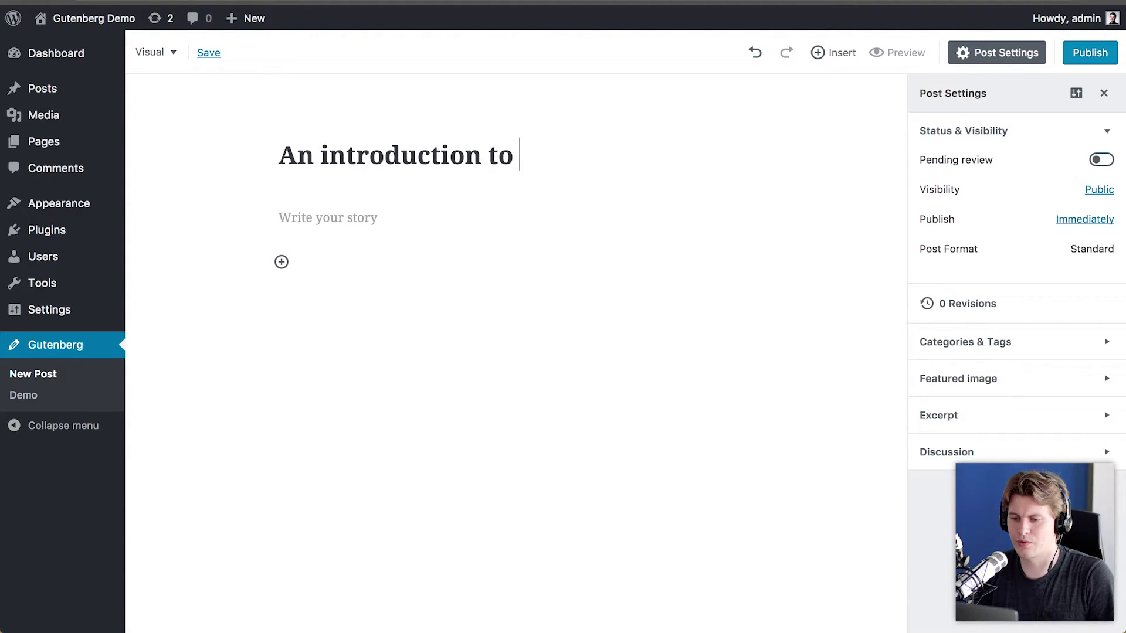
{"action": "type", "text": "Gutenberg"}
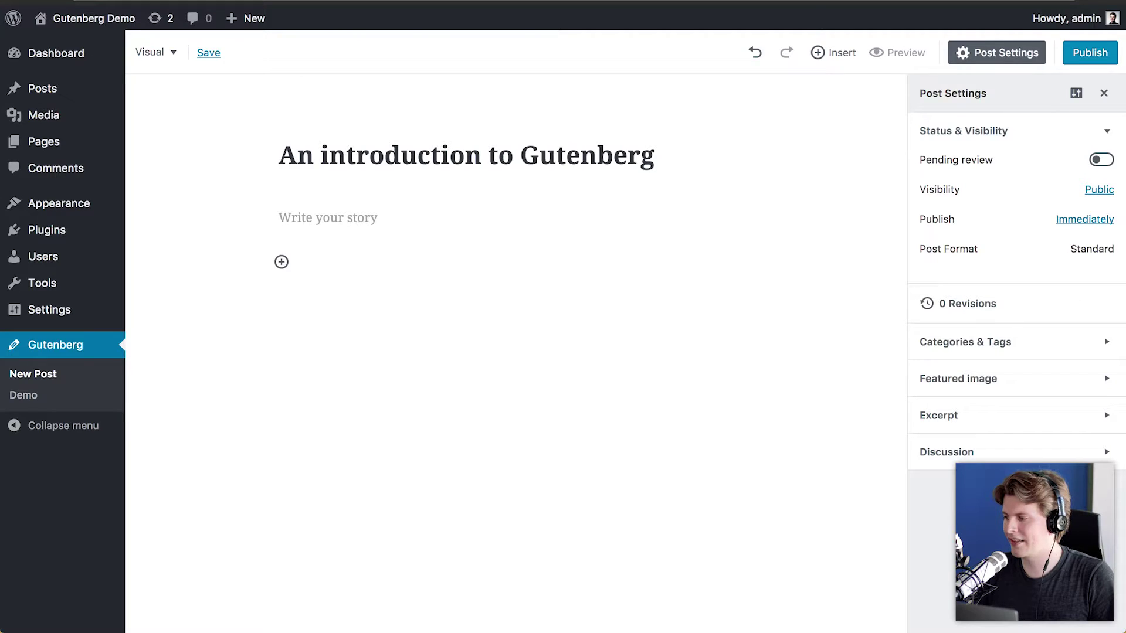
Fill the first text block with the filler paragraph starting "Pok pok keytar brooklyn" and make the word "party" bold.
{"action": "left_click", "coordinate": [338, 221]}
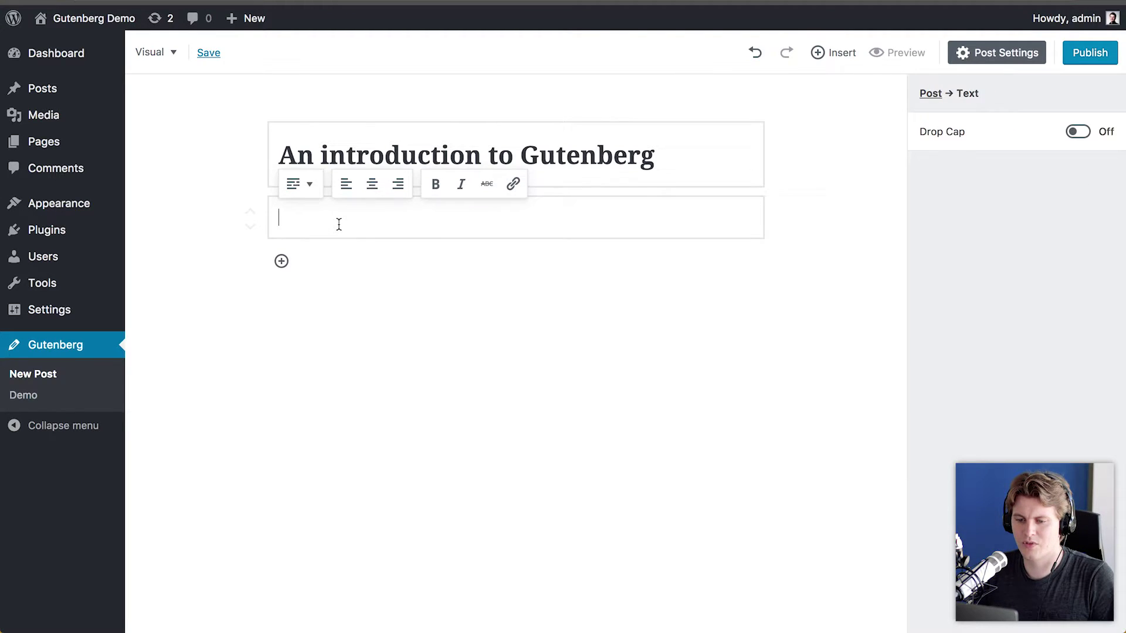
{"action": "type", "text": "Pok pok keytar brooklyn, church-key iceland paleo intelligentsia dreamcatcher. Cornhole echo park copper mug mixtape pug. Hexagon cliche synth biodiesel, disrupt unicorn chia authentic literally kickstarter. Locavore butcher man bun quinoa copper mug freegan. Intelligentsia tumblr jean shorts ethical gastropub cliche ennui scenester poke. Sartorial yuccie letterpress hell of craft beer pickled organic +1 master cleanse. Pabst typewriter raclette beard tousled palo santo farm-to-table before they sold out migas crucifix flannel vexillologist. Church-key taiyaki kale chips art party neutra keffiyeh. Cray cornhole offal, godard bushwick twee meditation. Celiac forage irony occupy health goth. Iceland DIY ugh farm-to-table succulents. Cloud bread affogato umami, man braid beard actually air plant shabby chic DIY chillwave small batch. Tilde disrupt chambray master cleanse cred tofu lumbersexual blog kickstarter. Cold-pressed 90's cray jean shorts pinterest thundercats hammock affogato hoodie vinyl vice kickstarter typewriter meditation tbh. Stumptown lumbersexual blue bottle butcher succulents offal."}
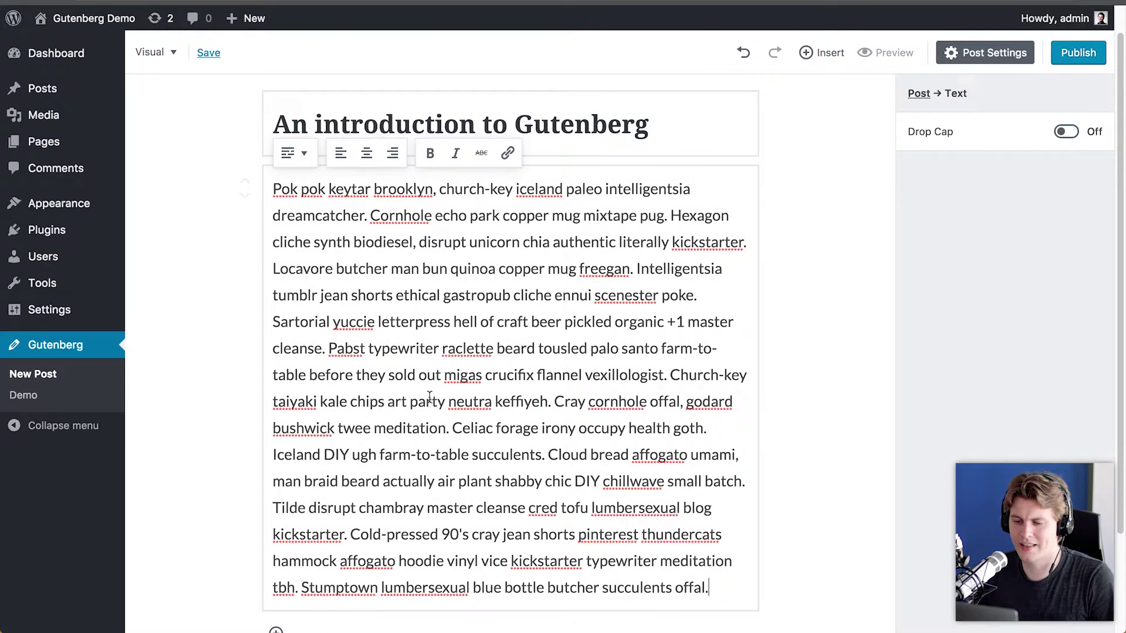
{"action": "double_click", "coordinate": [430, 398]}
{"action": "left_click", "coordinate": [430, 153]}
Italicize the passage from the end of "Locavore" through "Sartorial yuccie" into the word "letterpress".
{"action": "left_click_drag", "start_coordinate": [320, 268], "coordinate": [430, 313]}
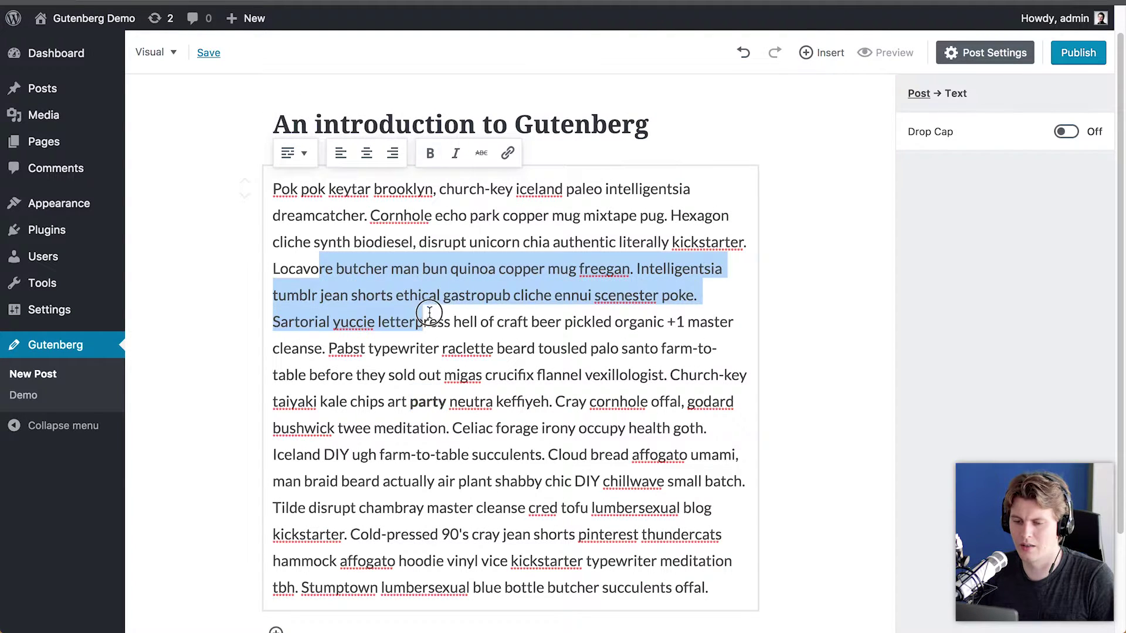
{"action": "left_click", "coordinate": [455, 153]}
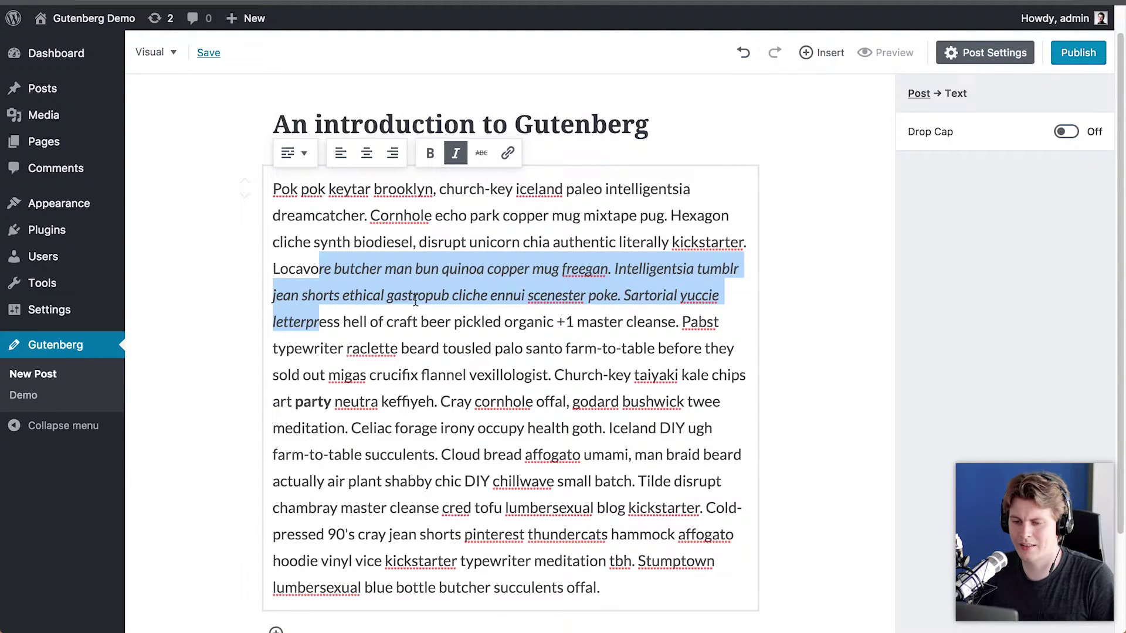
{"action": "left_click", "coordinate": [692, 321]}
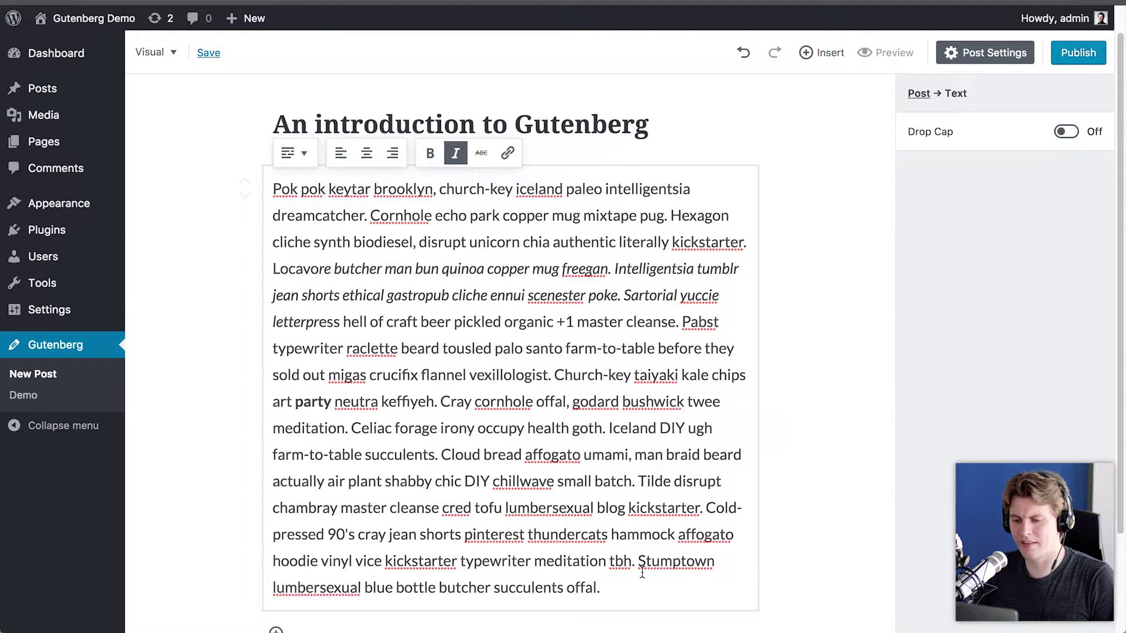
Delete the rest of the paragraph after "scenester poke." and deselect the text block.
{"action": "left_click_drag", "start_coordinate": [648, 581], "coordinate": [626, 299]}
{"action": "key", "text": "BackSpace"}
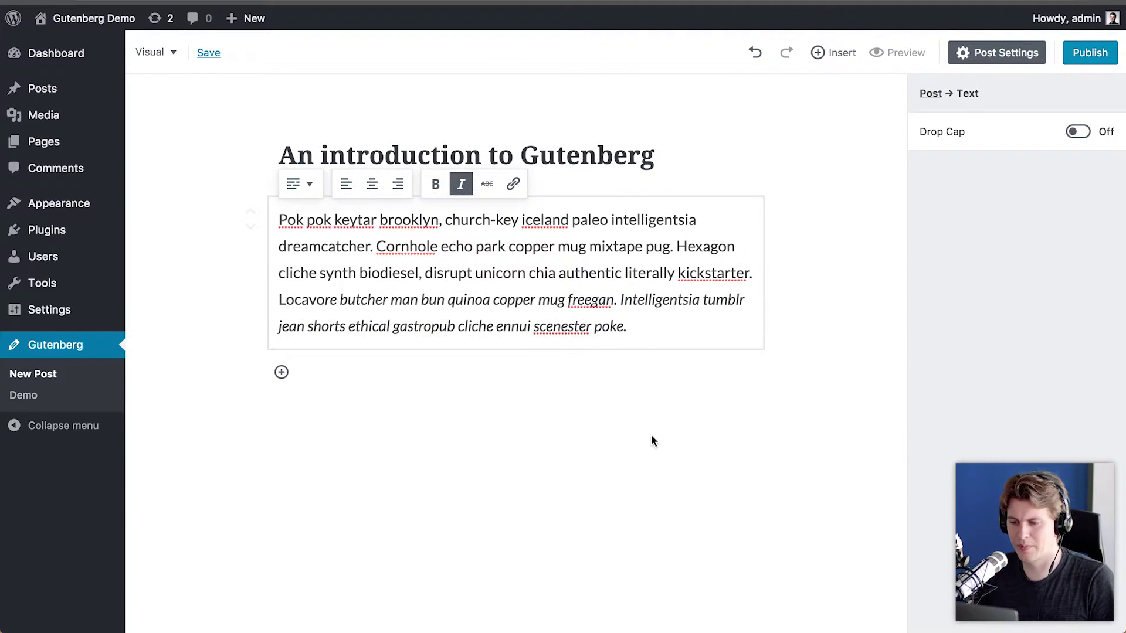
{"action": "left_click", "coordinate": [634, 428]}
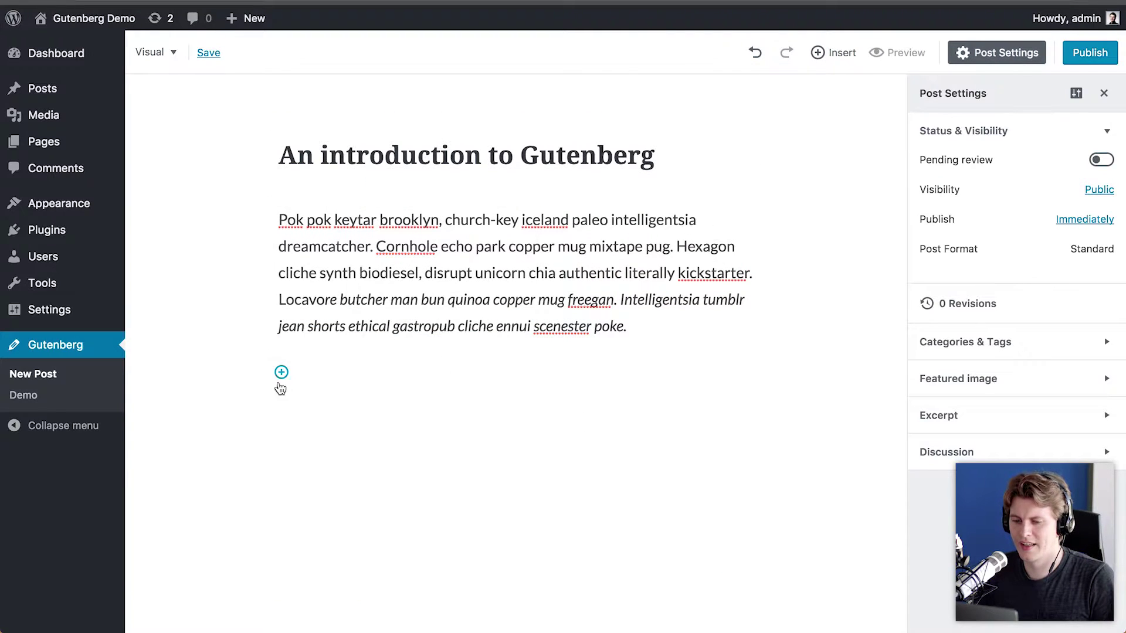
Insert a Heading block below the paragraph and enter "A Heading" as its text.
{"action": "left_click", "coordinate": [281, 374]}
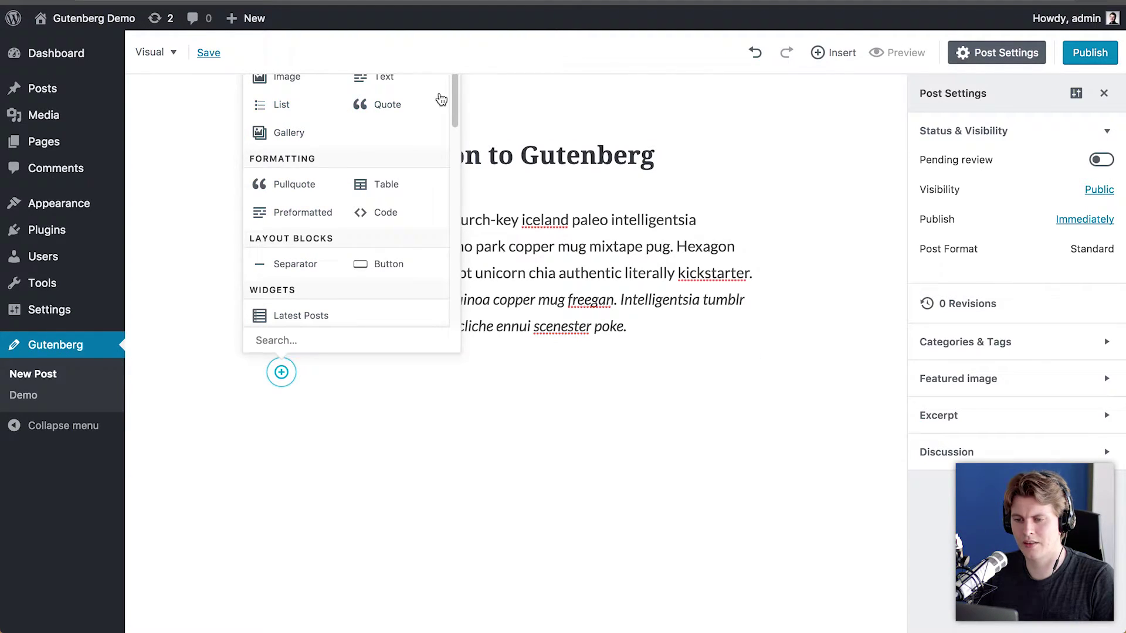
{"action": "left_click", "coordinate": [785, 141]}
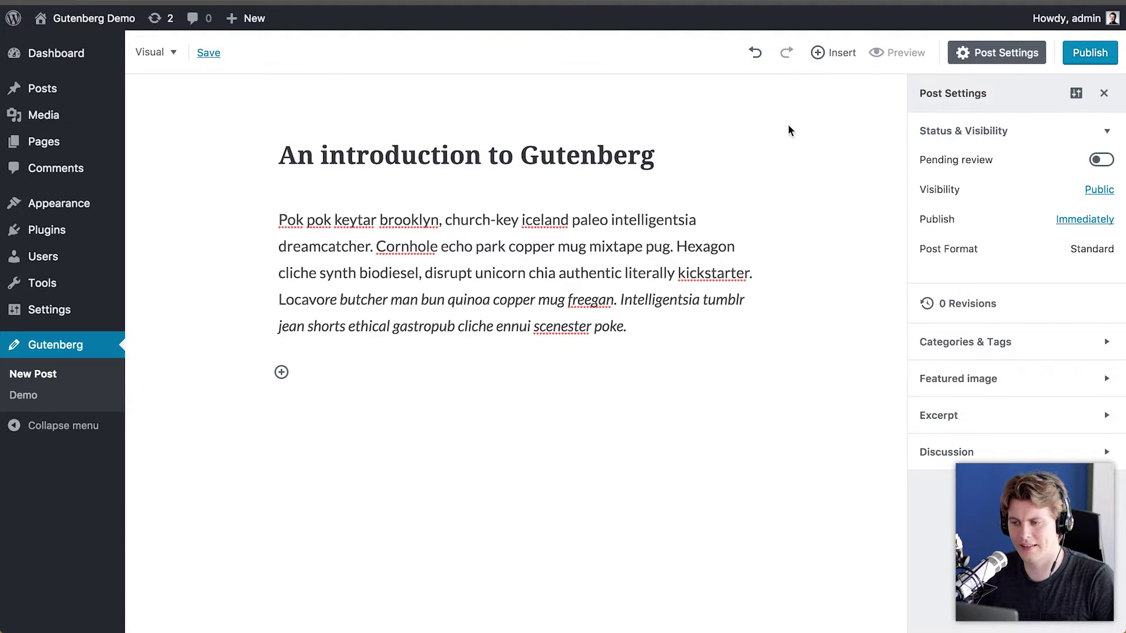
{"action": "left_click", "coordinate": [823, 64]}
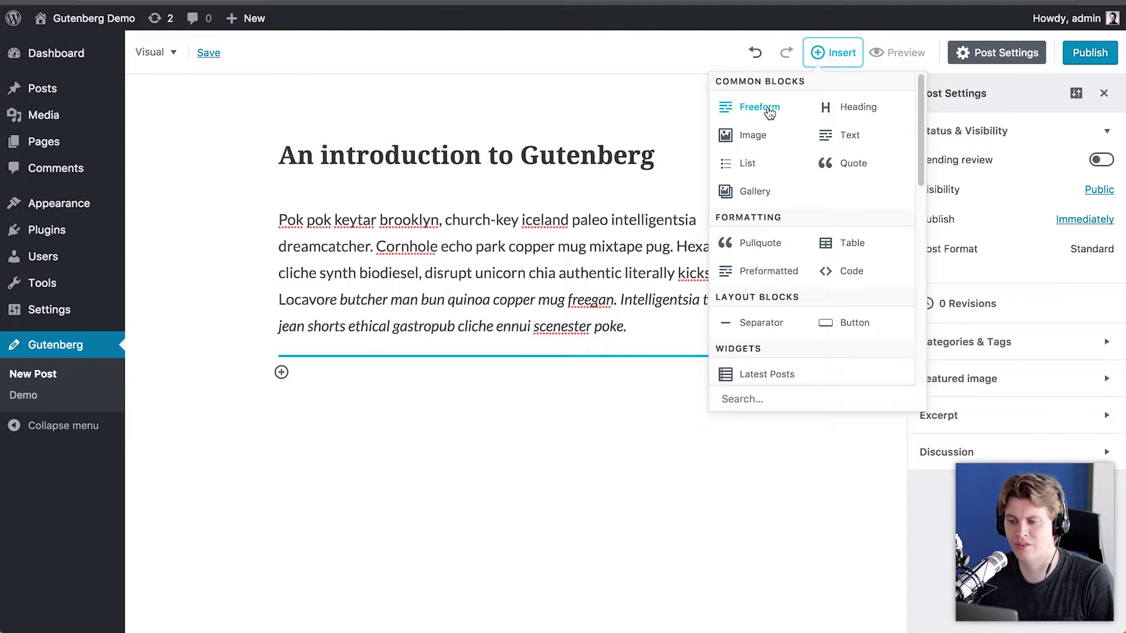
{"action": "left_click", "coordinate": [838, 110]}
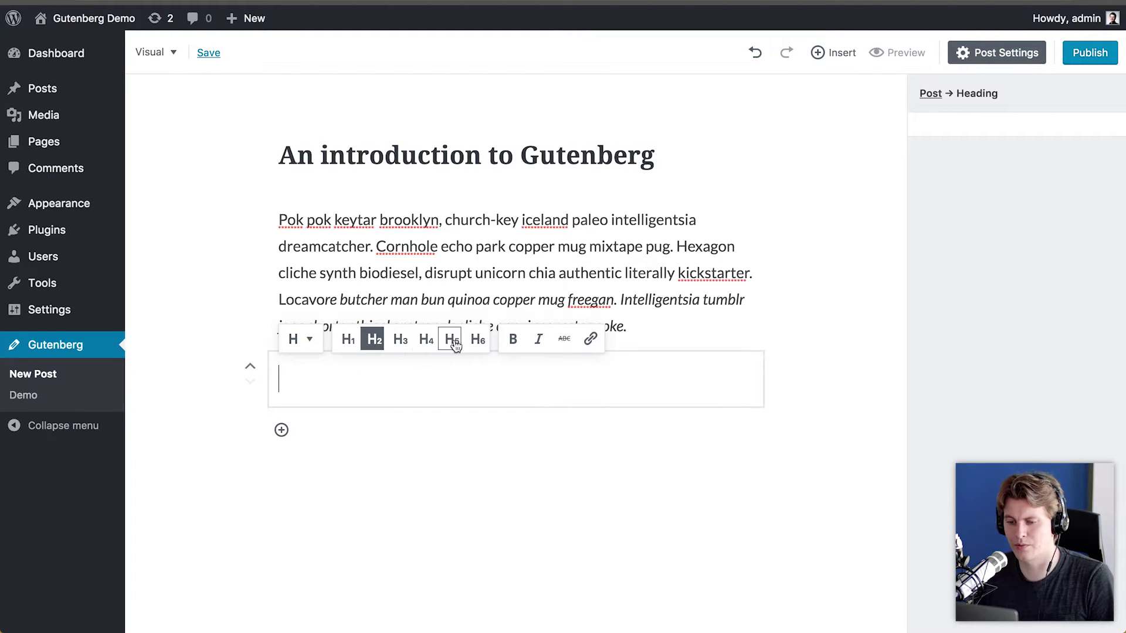
{"action": "type", "text": "A He"}
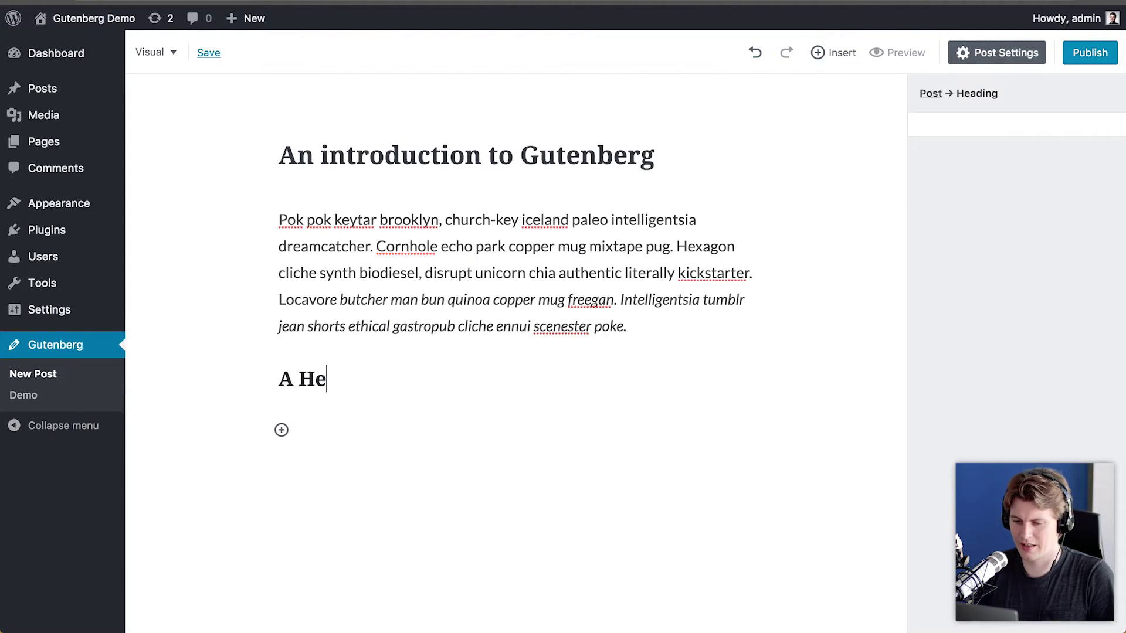
{"action": "type", "text": "ading"}
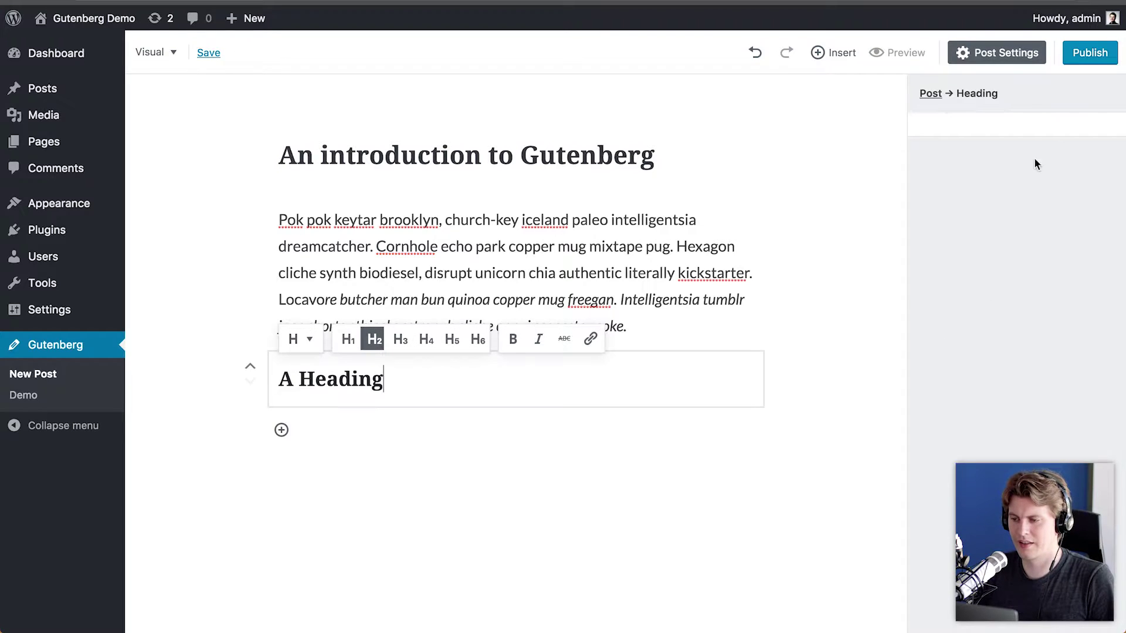
Insert a Pullquote block below the heading and enter "Something smart." as its quote.
{"action": "left_click", "coordinate": [818, 58]}
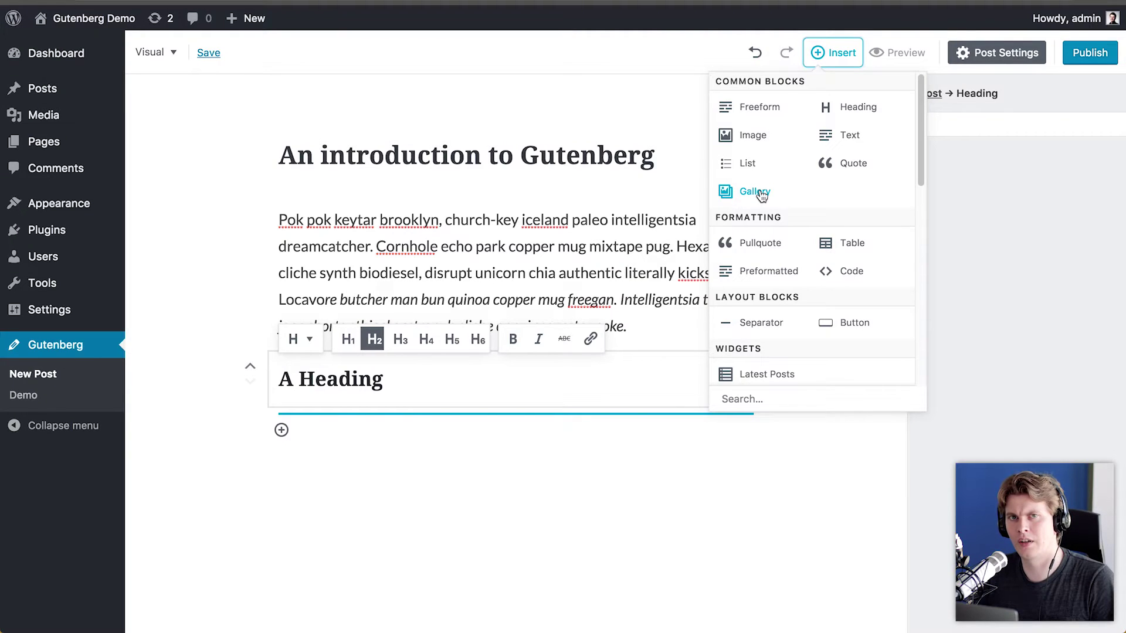
{"action": "left_click", "coordinate": [762, 244]}
{"action": "scroll", "coordinate": [616, 346], "scroll_direction": "down", "scroll_amount": 3}
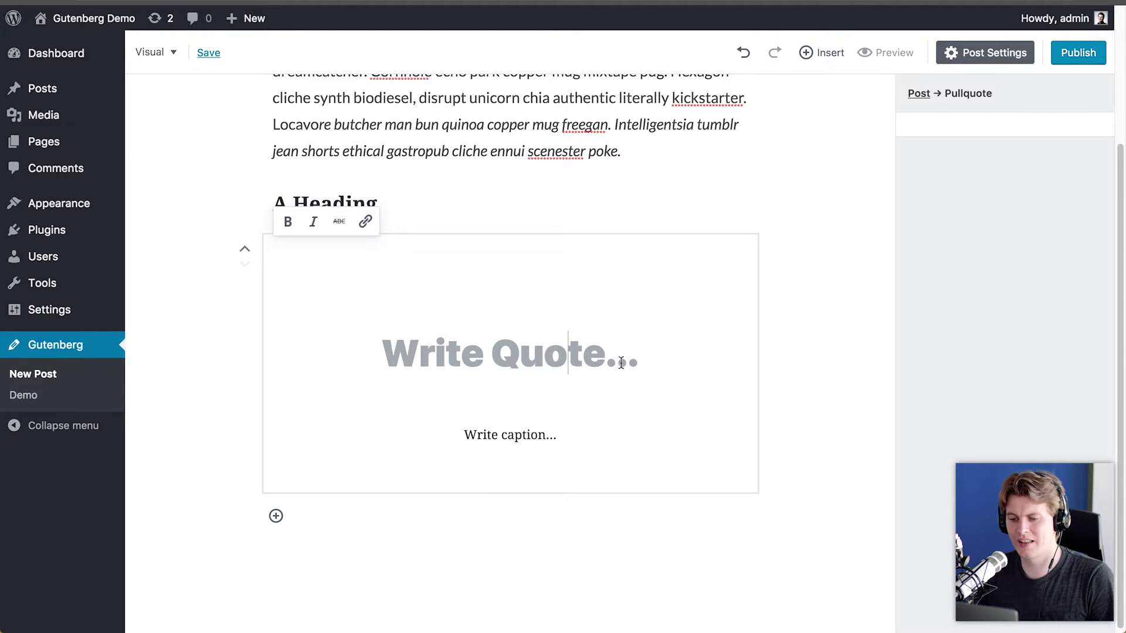
{"action": "left_click_drag", "start_coordinate": [651, 355], "coordinate": [277, 310]}
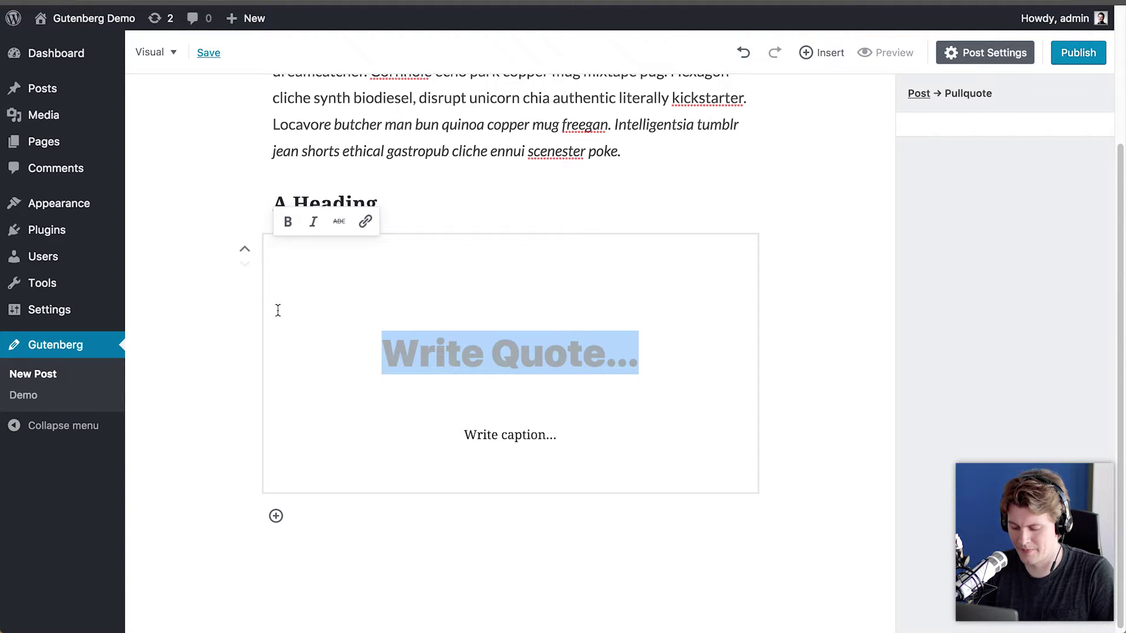
{"action": "type", "text": "Something"}
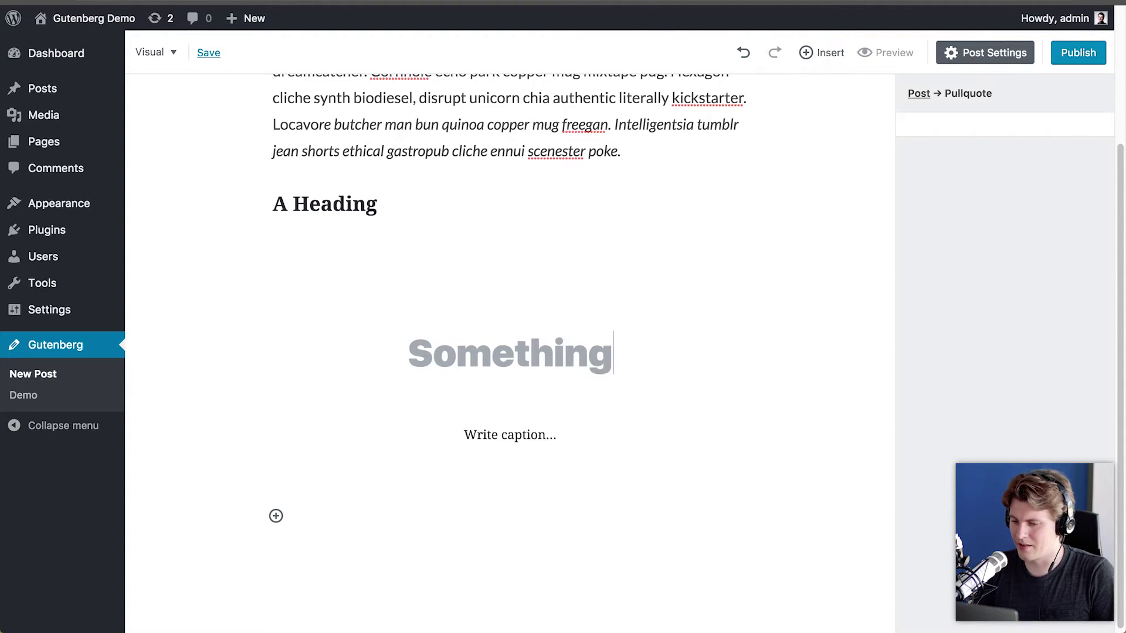
{"action": "type", "text": " smart."}
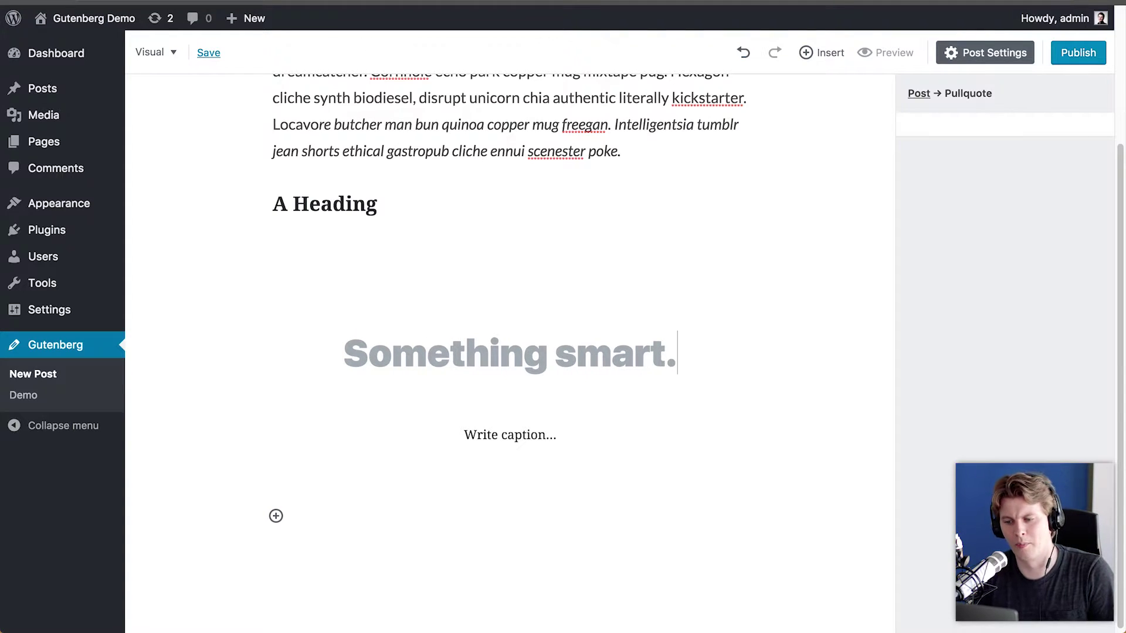
Replace the pullquote's caption placeholder with "- by me" and deselect the block.
{"action": "left_click", "coordinate": [513, 443]}
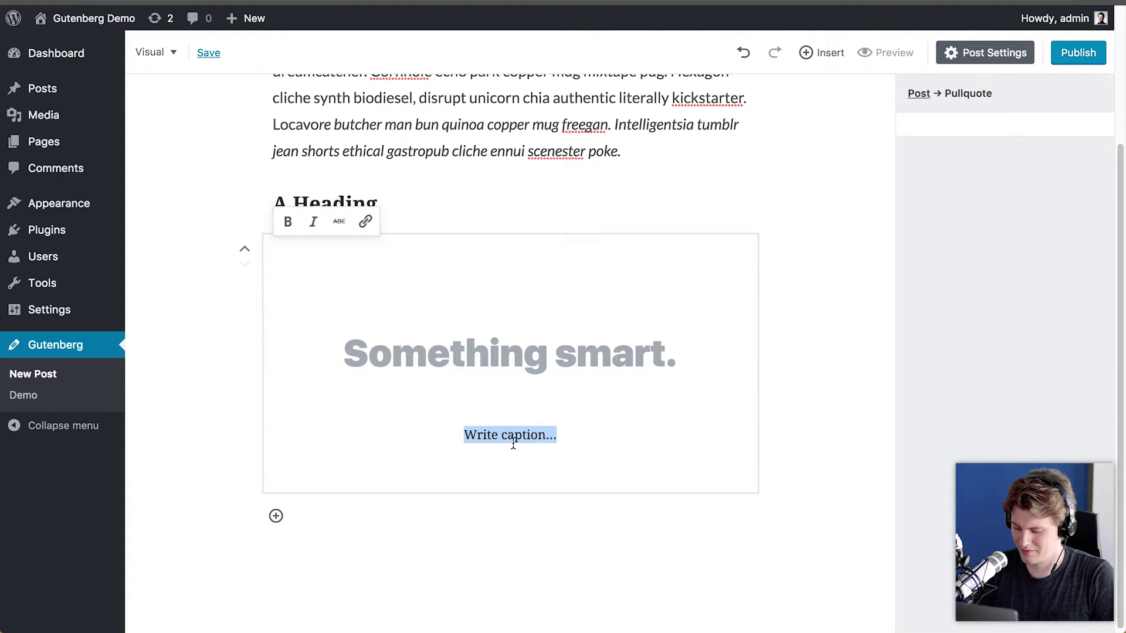
{"action": "type", "text": "- by me"}
{"action": "left_click", "coordinate": [633, 505]}
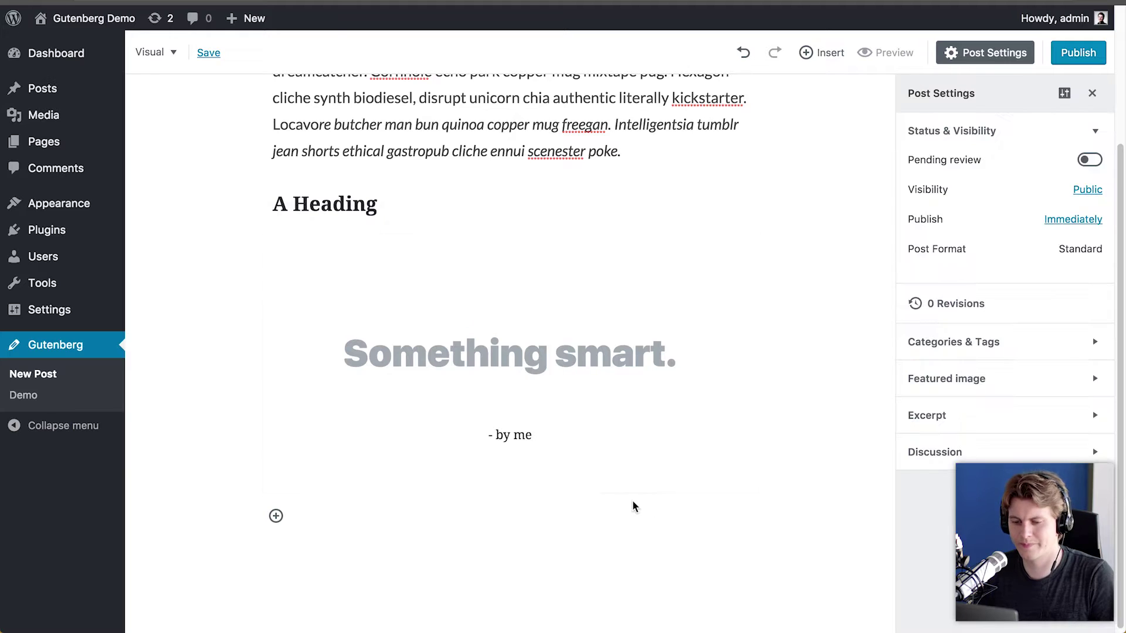
Insert a Table block below the pullquote and fill its first-row cells with "Cel 01" and "Cel 2".
{"action": "left_click", "coordinate": [276, 516]}
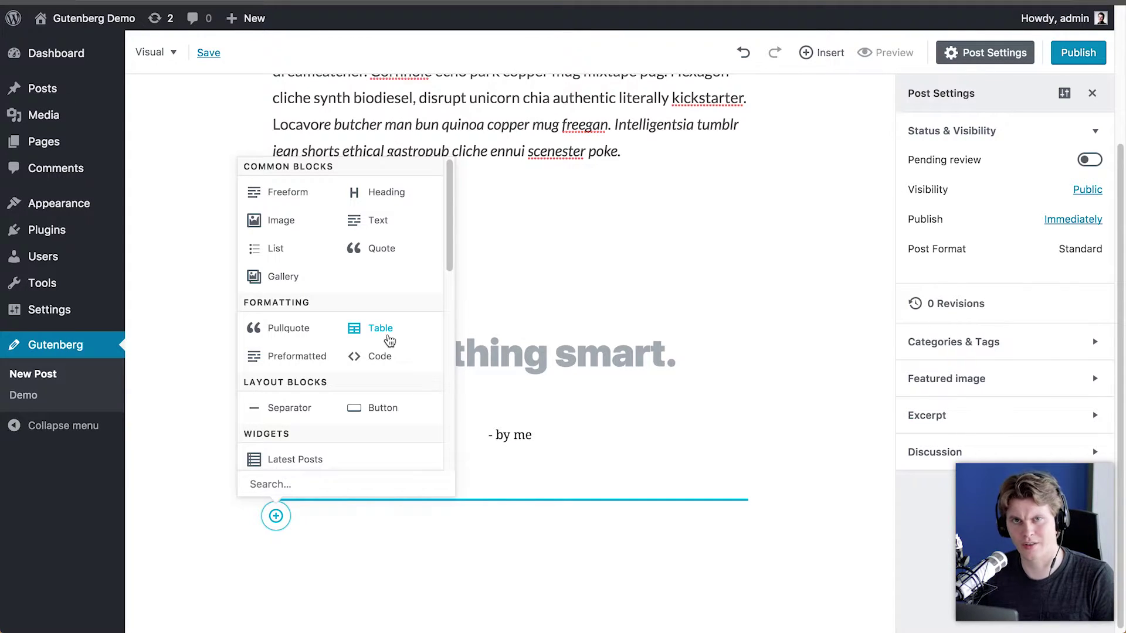
{"action": "left_click", "coordinate": [390, 341]}
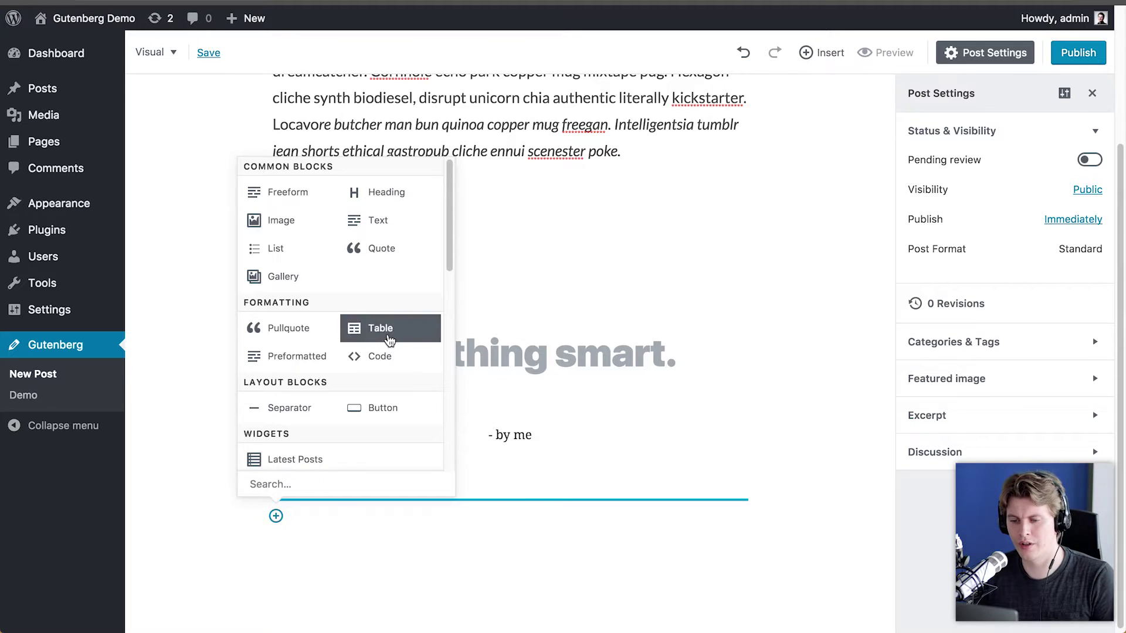
{"action": "left_click", "coordinate": [443, 517]}
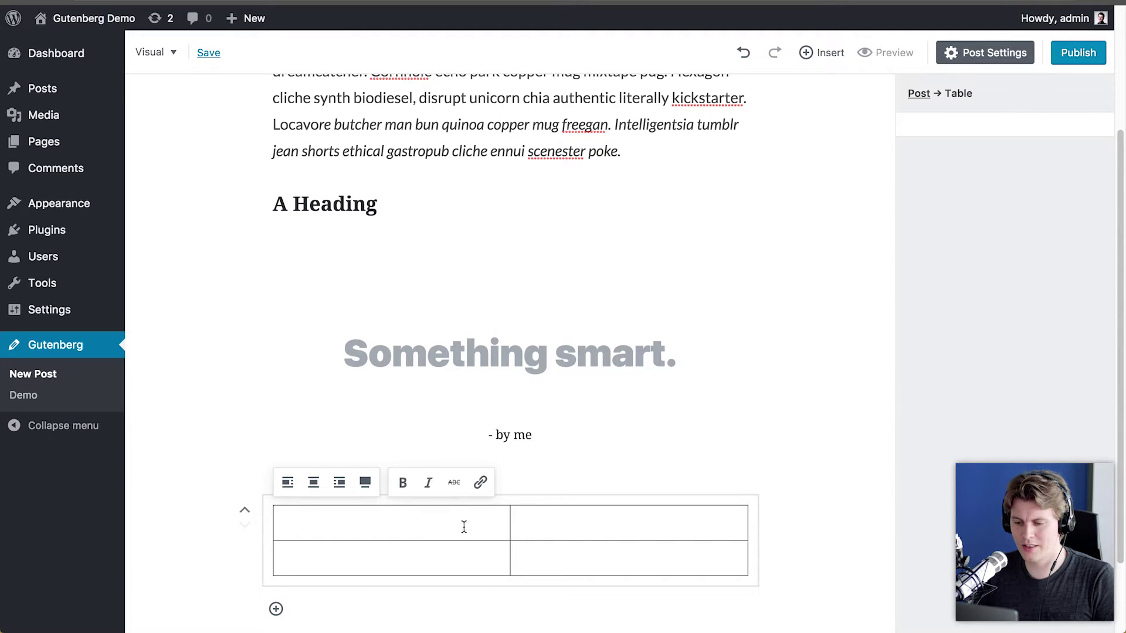
{"action": "scroll", "coordinate": [395, 547], "scroll_direction": "down", "scroll_amount": 2}
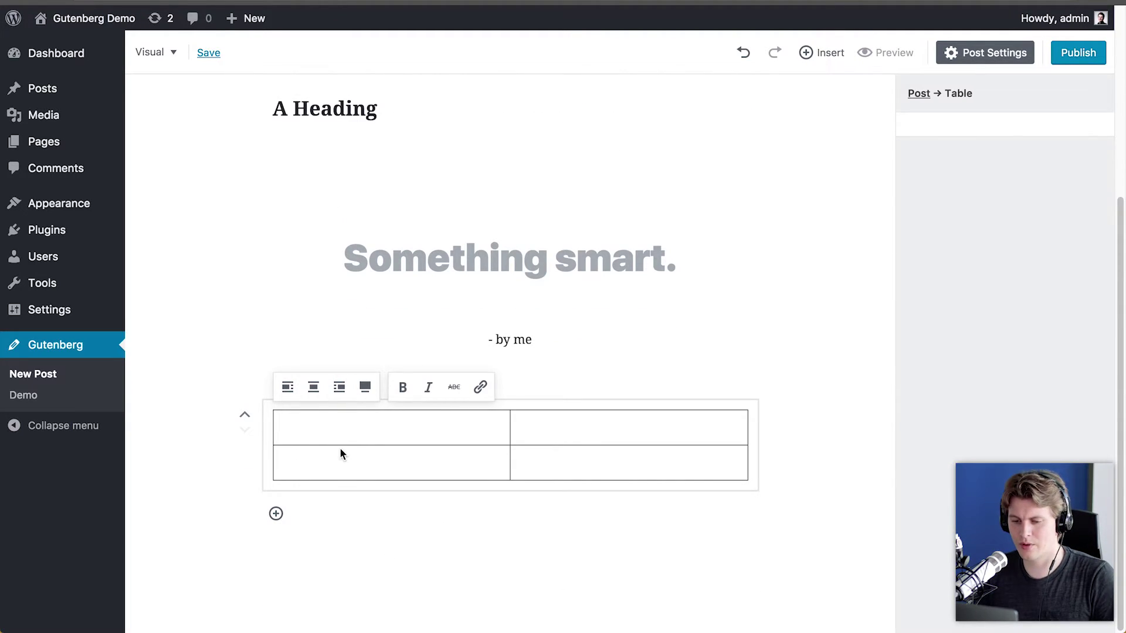
{"action": "type", "text": "Cel 0"}
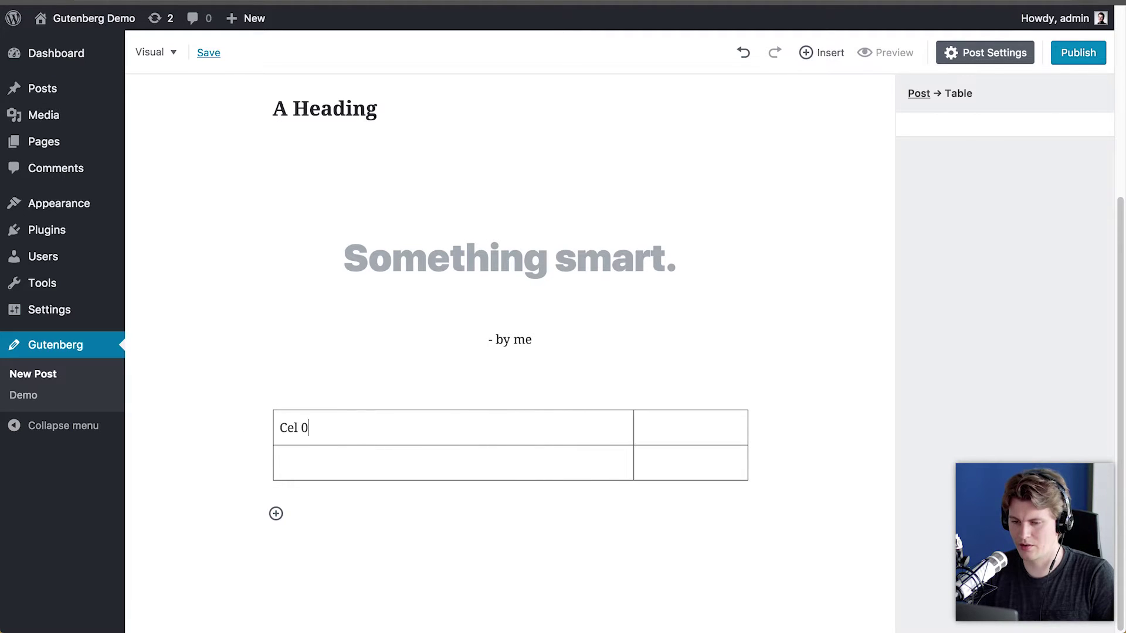
{"action": "type", "text": "1C"}
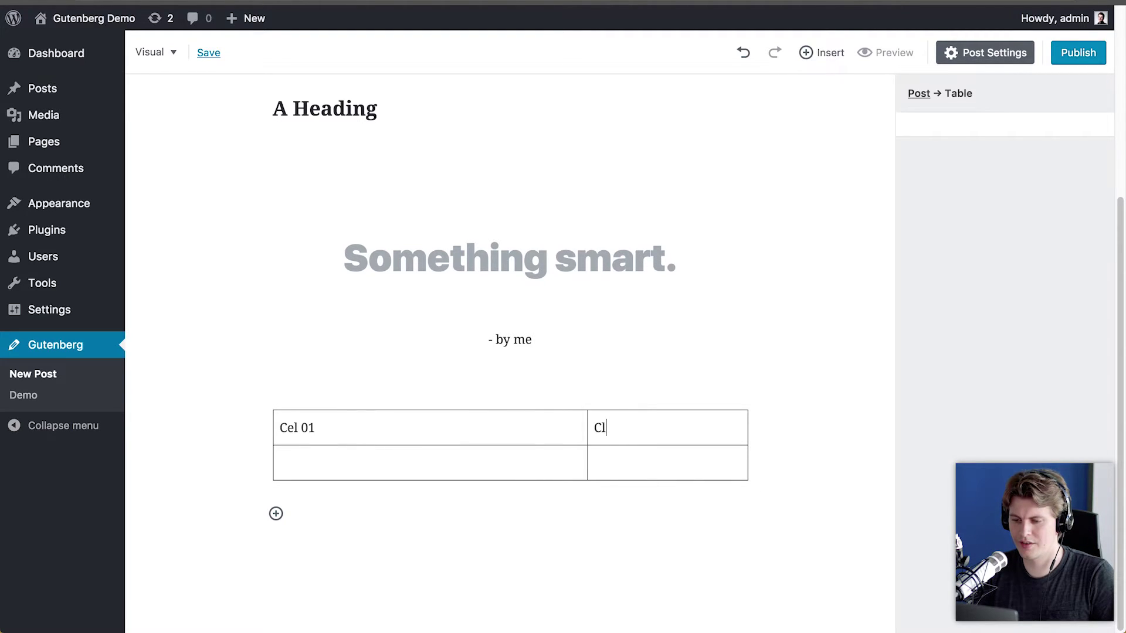
{"action": "type", "text": "el"}
{"action": "key", "text": "BackSpace"}
{"action": "key", "text": "BackSpace"}
{"action": "type", "text": "el 2"}
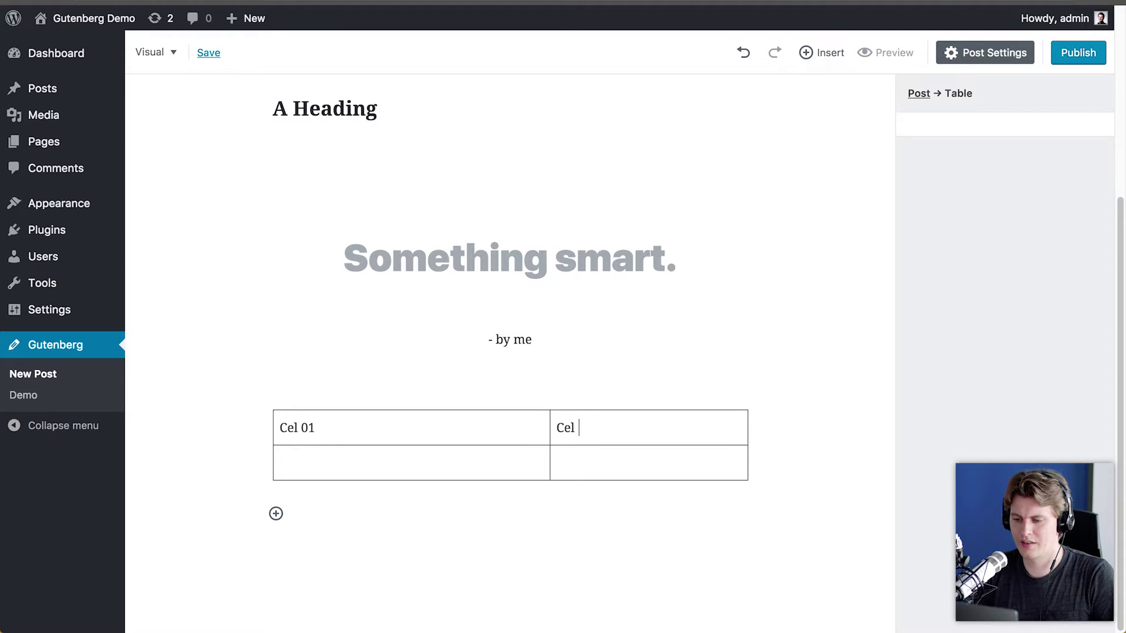
{"action": "left_click", "coordinate": [353, 537]}
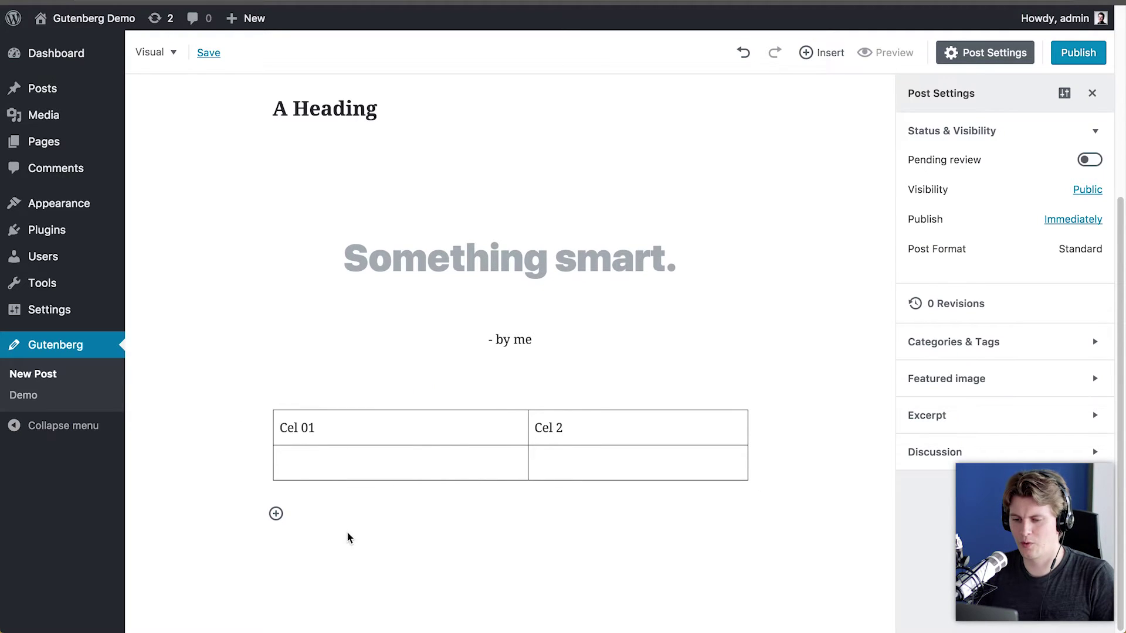
{"action": "left_click", "coordinate": [275, 514]}
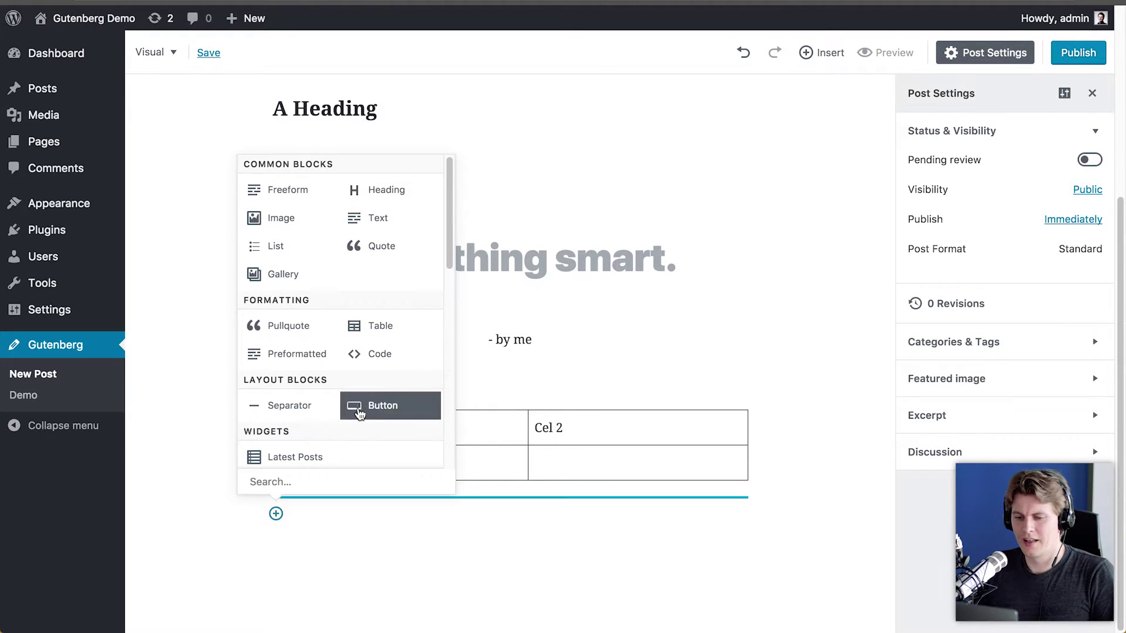
{"action": "left_click", "coordinate": [360, 409]}
{"action": "left_click", "coordinate": [283, 550]}
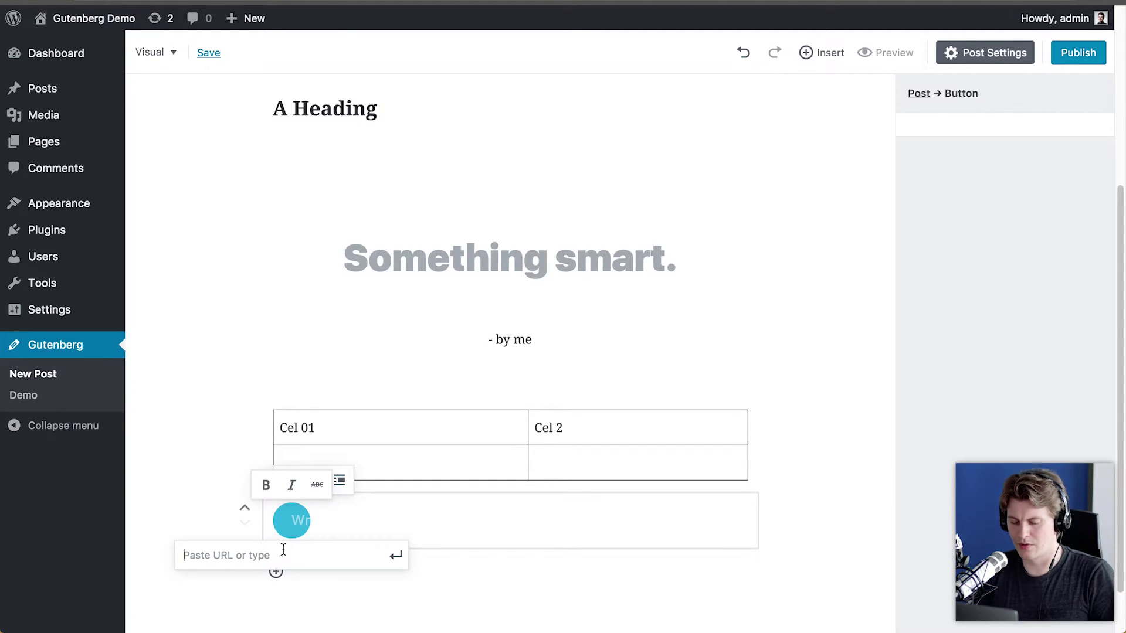
{"action": "type", "text": "http:"}
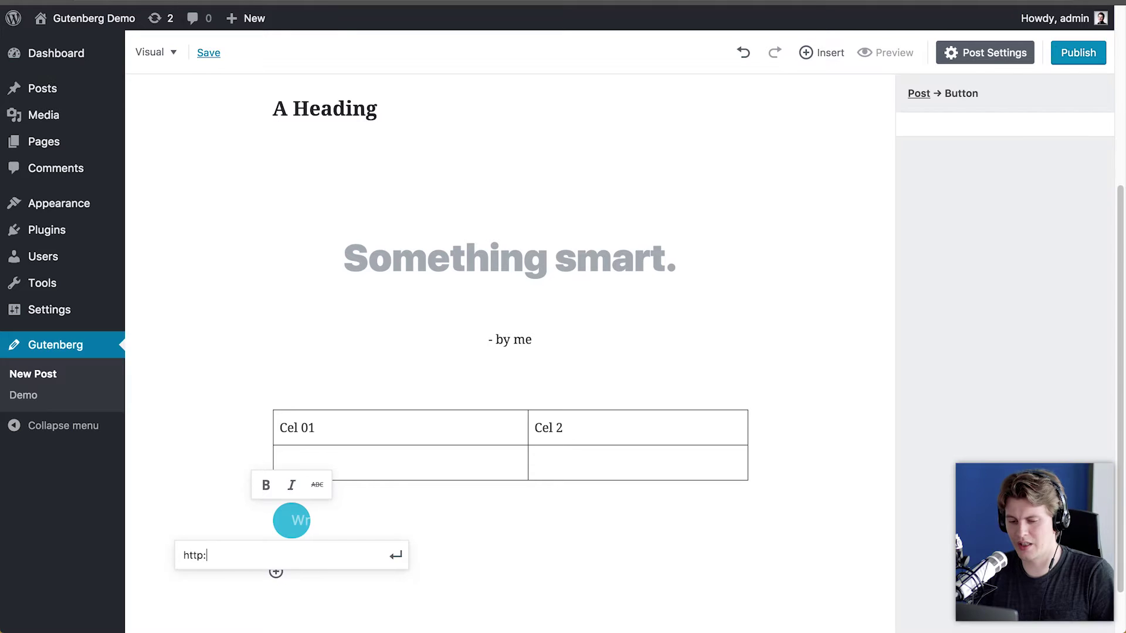
{"action": "type", "text": "//www."}
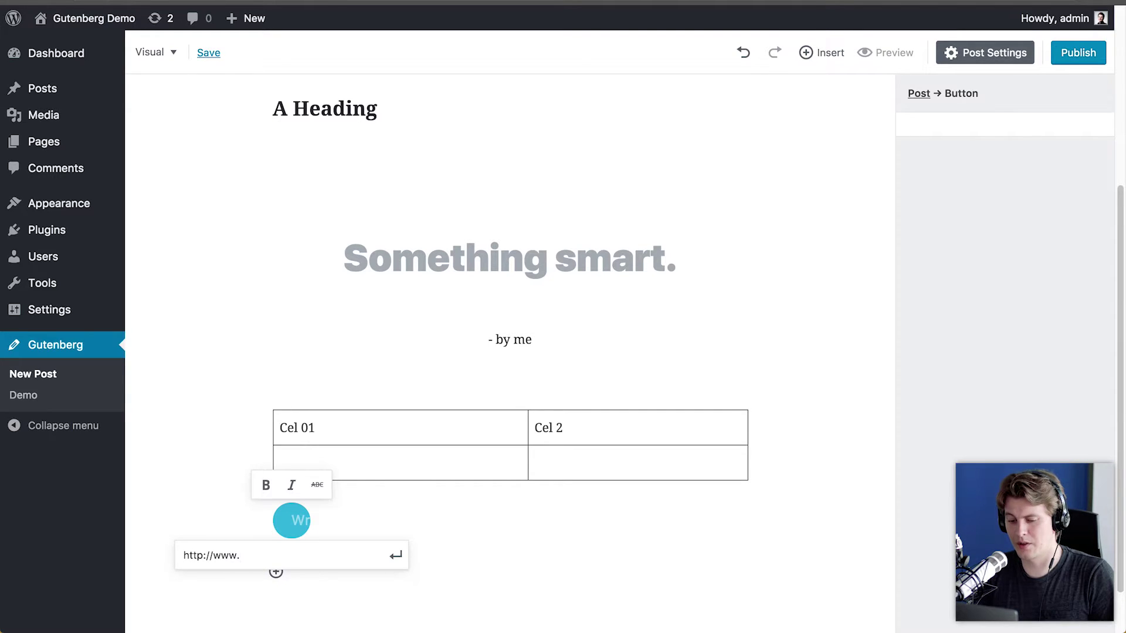
{"action": "type", "text": "wp-munich"}
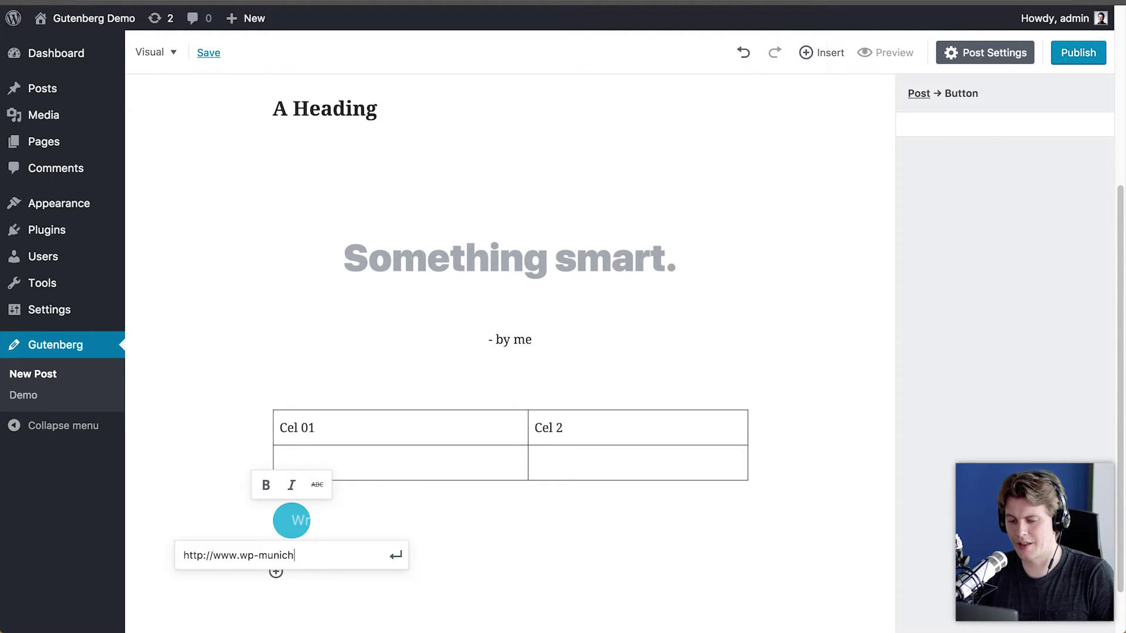
{"action": "type", "text": ".com"}
{"action": "left_click", "coordinate": [456, 581]}
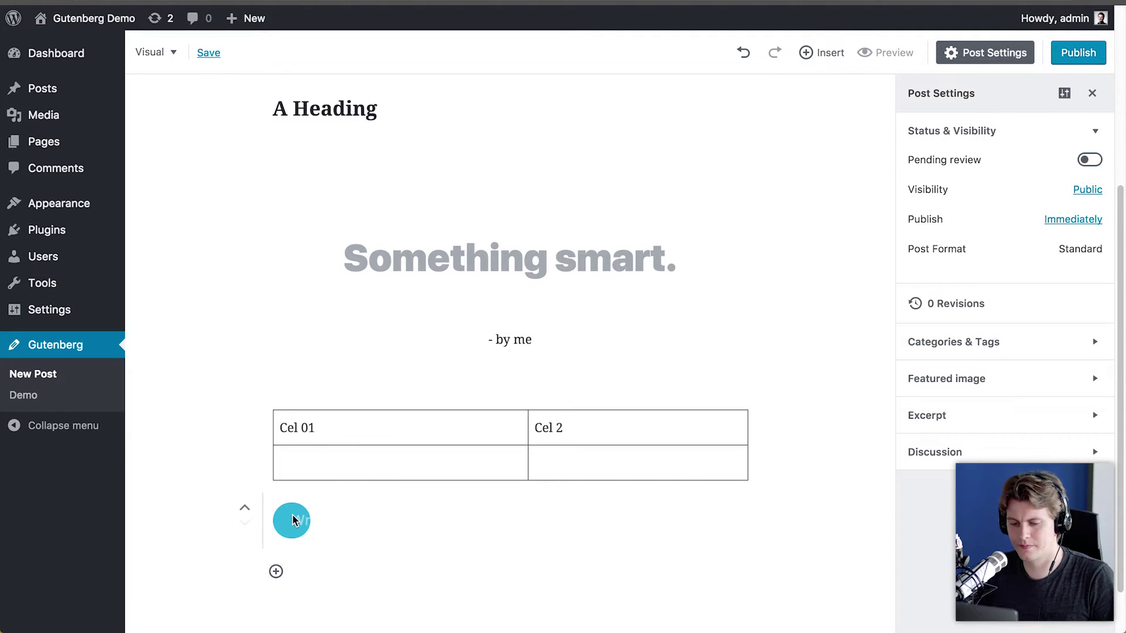
{"action": "left_click", "coordinate": [294, 520]}
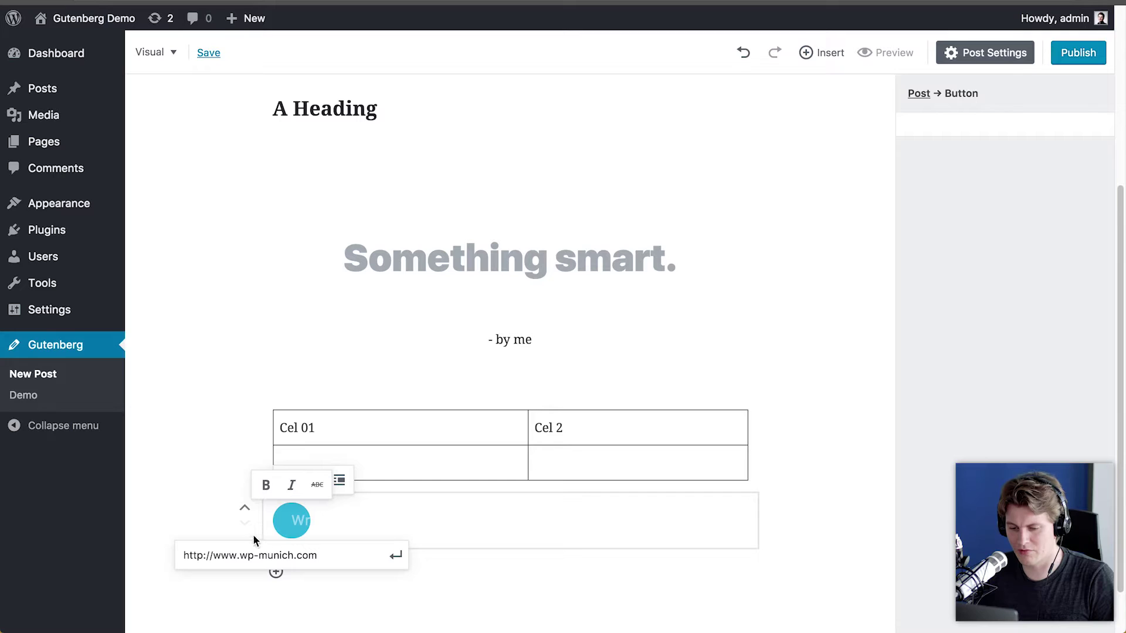
{"action": "left_click", "coordinate": [382, 582]}
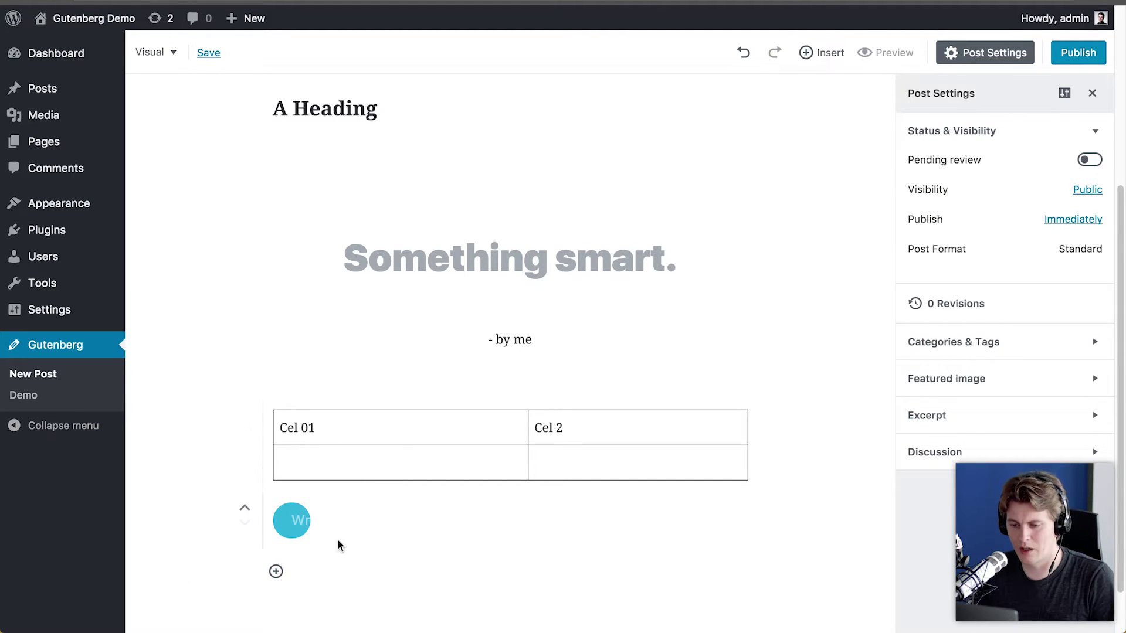
Insert a Latest Posts widget block below the button.
{"action": "scroll", "coordinate": [336, 537], "scroll_direction": "down", "scroll_amount": 2}
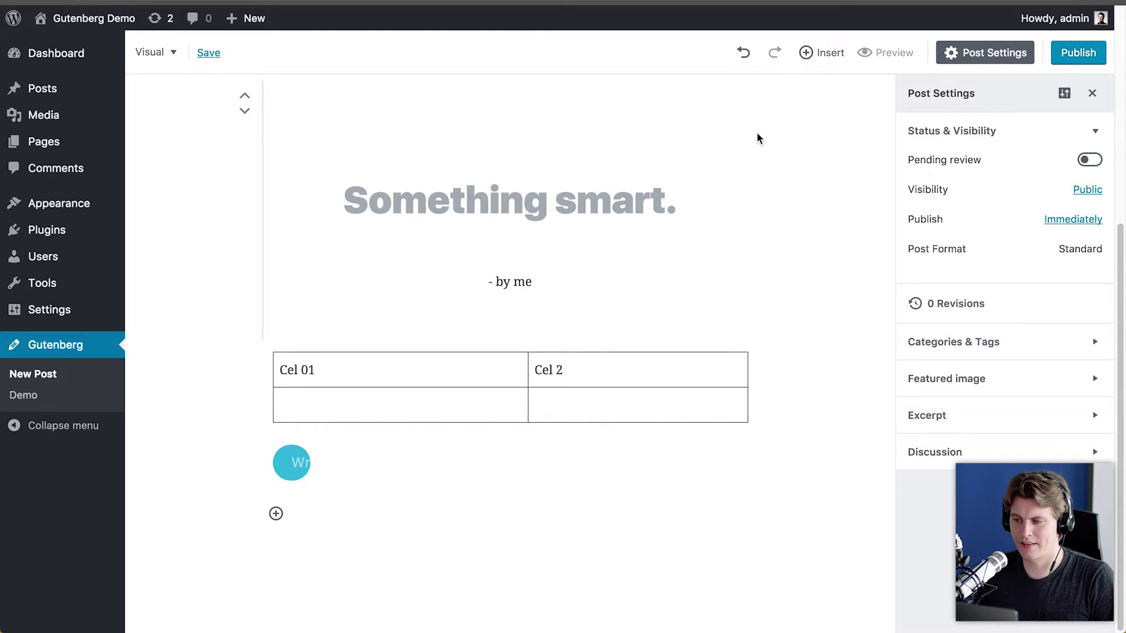
{"action": "left_click", "coordinate": [846, 59]}
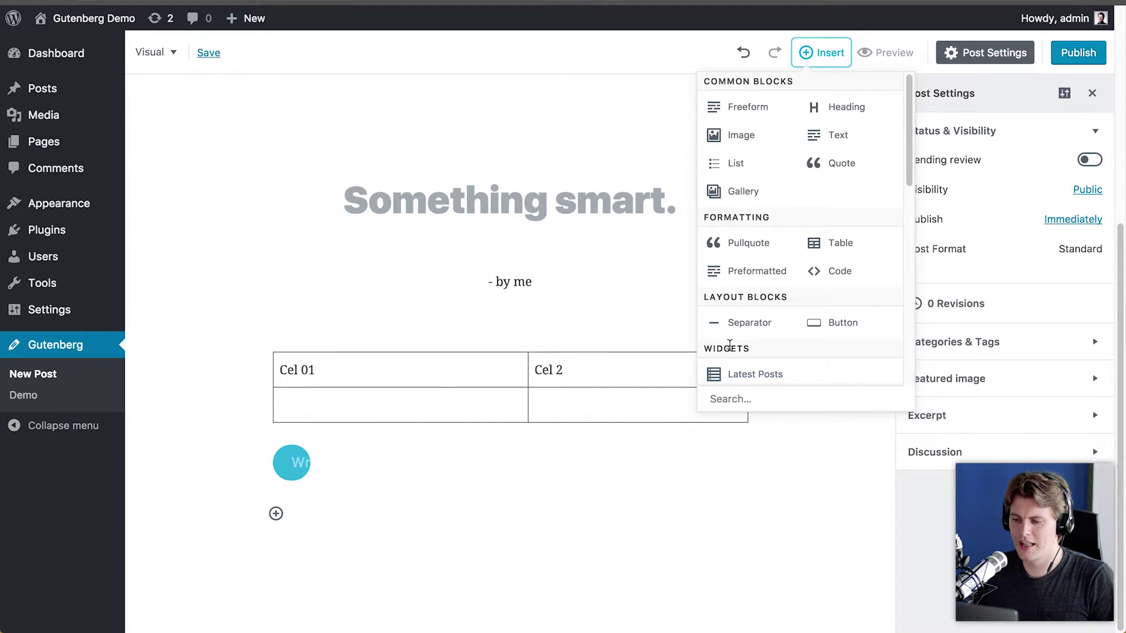
{"action": "scroll", "coordinate": [730, 358], "scroll_direction": "down", "scroll_amount": 3}
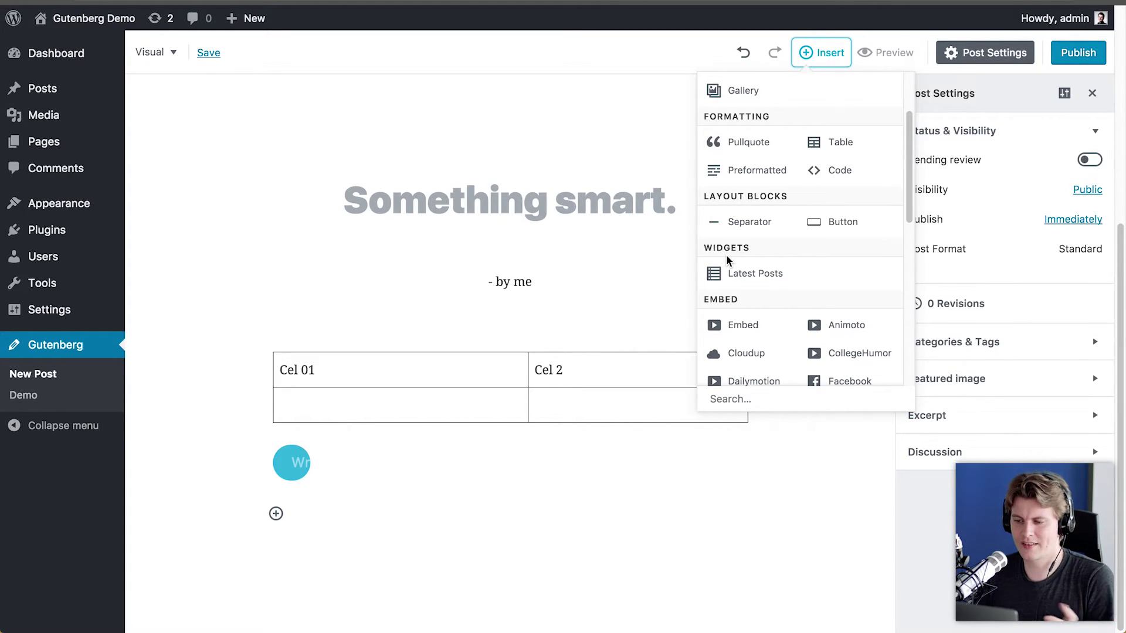
{"action": "left_click", "coordinate": [744, 275]}
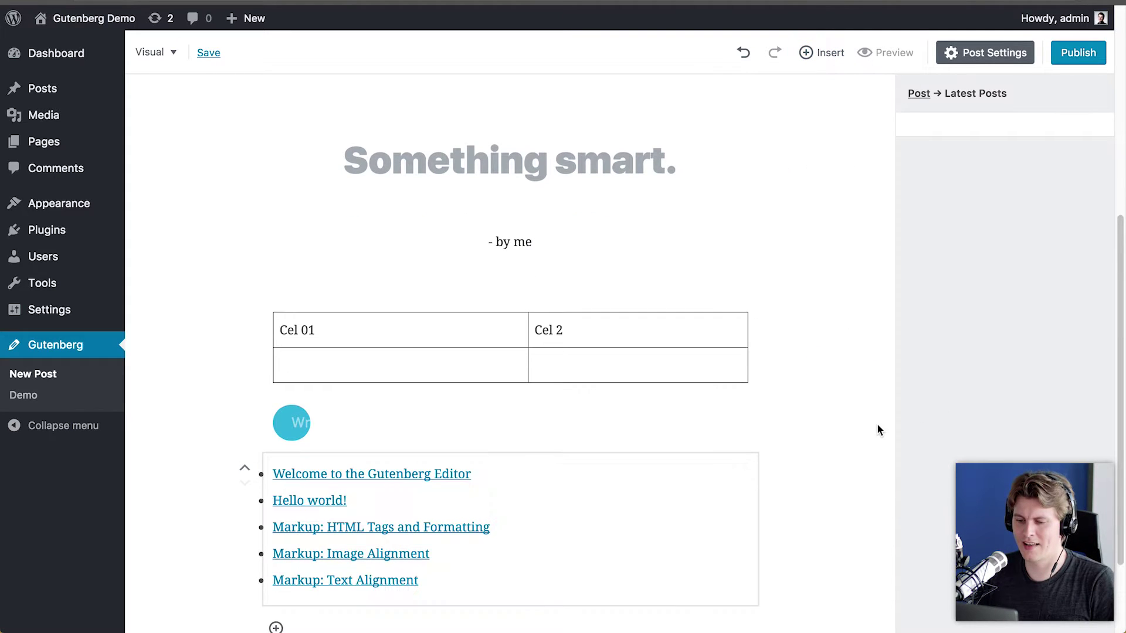
Look through the available embed blocks and insert a YouTube block below the latest posts list.
{"action": "scroll", "coordinate": [809, 457], "scroll_direction": "down", "scroll_amount": 2}
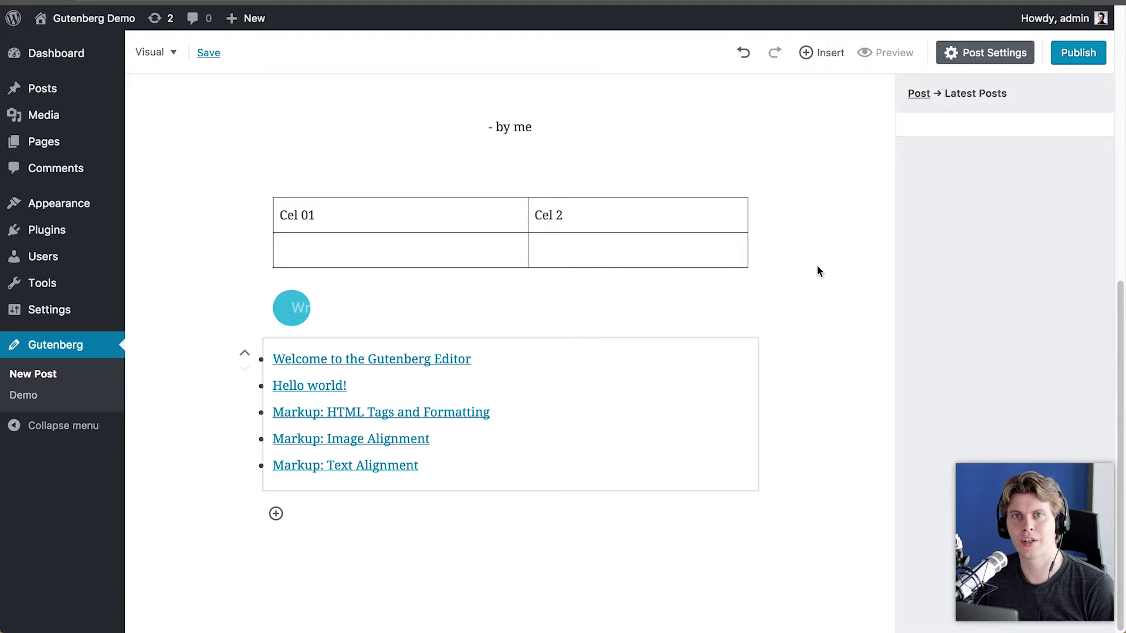
{"action": "left_click", "coordinate": [820, 52]}
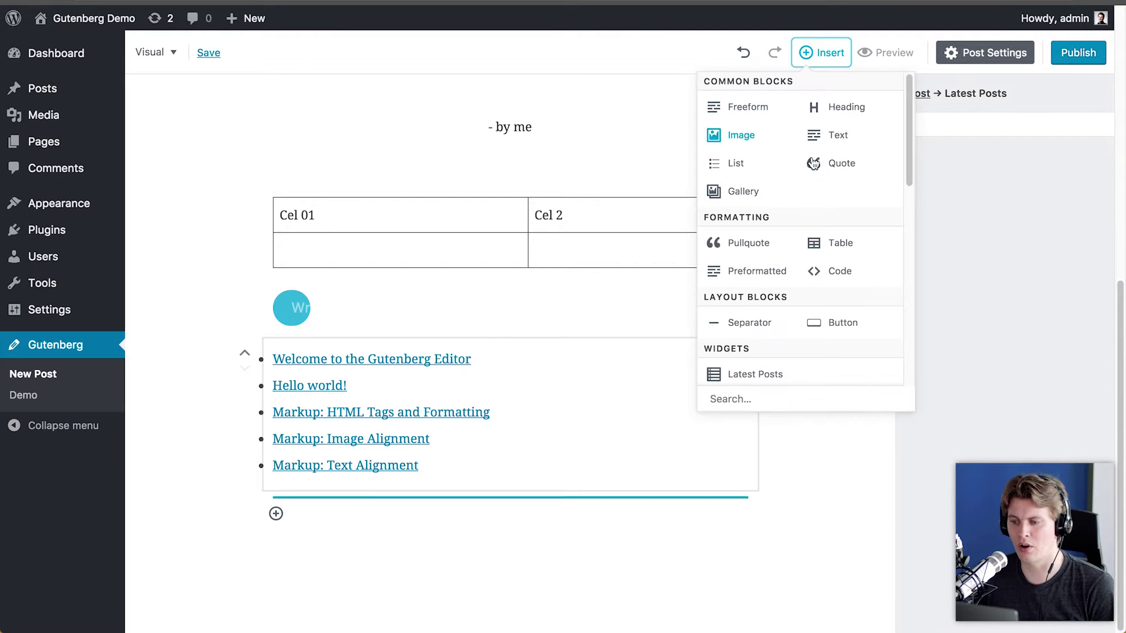
{"action": "scroll", "coordinate": [778, 301], "scroll_direction": "down", "scroll_amount": 3}
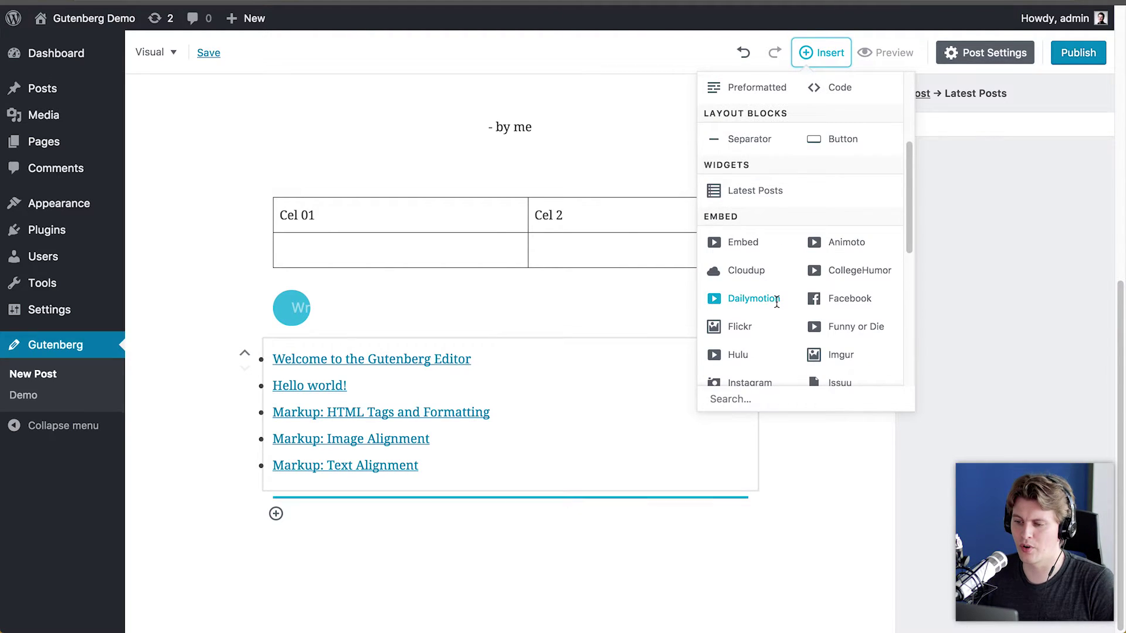
{"action": "scroll", "coordinate": [763, 273], "scroll_direction": "down", "scroll_amount": 3}
{"action": "scroll", "coordinate": [755, 305], "scroll_direction": "down", "scroll_amount": 2}
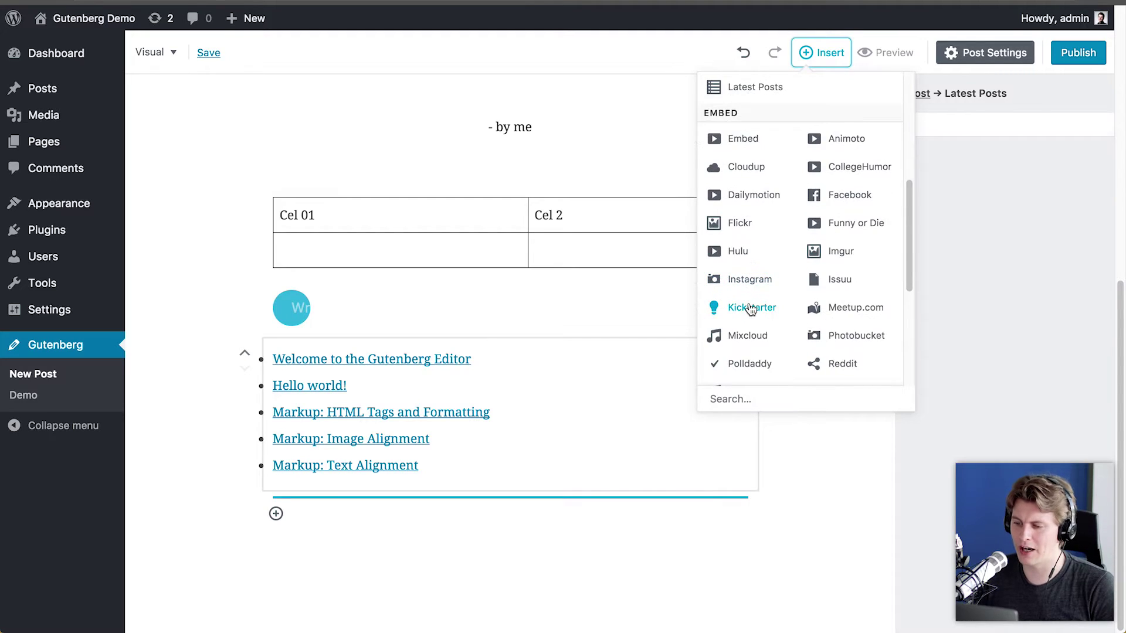
{"action": "mouse_move", "coordinate": [907, 223]}
{"action": "left_mouse_down"}
{"action": "mouse_move", "coordinate": [890, 314]}
{"action": "mouse_move", "coordinate": [906, 244]}
{"action": "left_mouse_up"}
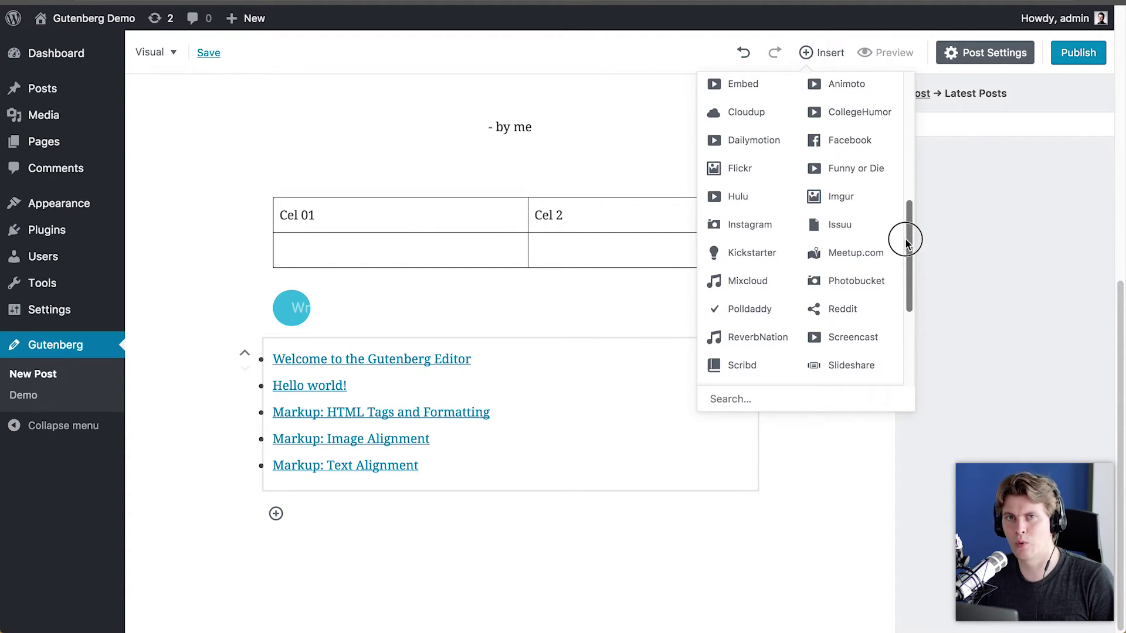
{"action": "left_click_drag", "start_coordinate": [906, 241], "coordinate": [898, 317]}
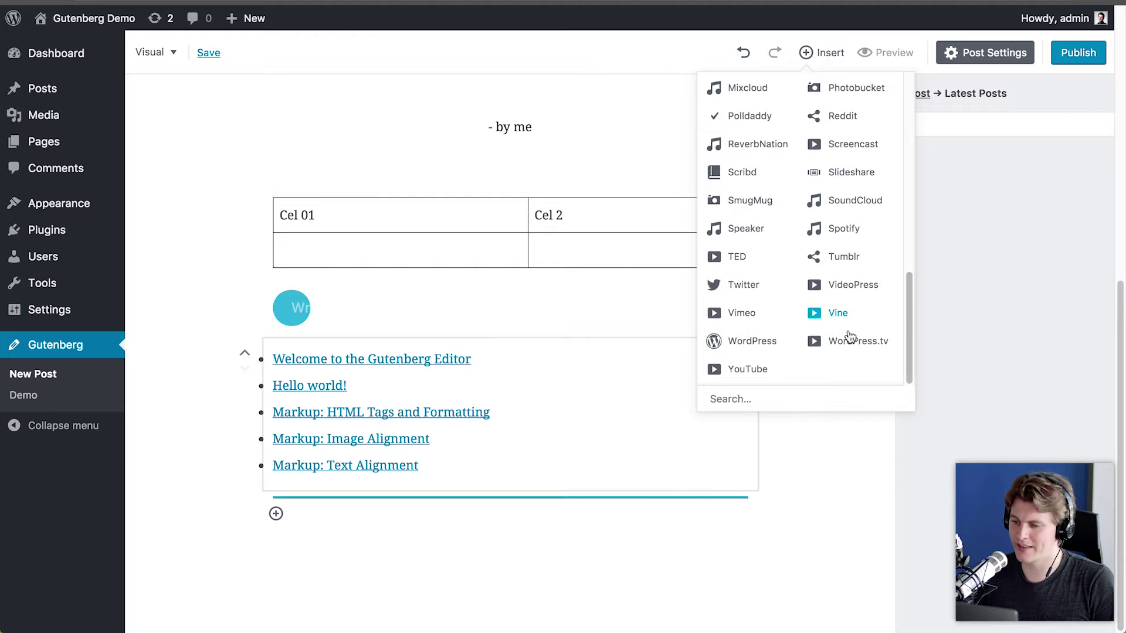
{"action": "left_click", "coordinate": [760, 373]}
{"action": "scroll", "coordinate": [809, 451], "scroll_direction": "down", "scroll_amount": 3}
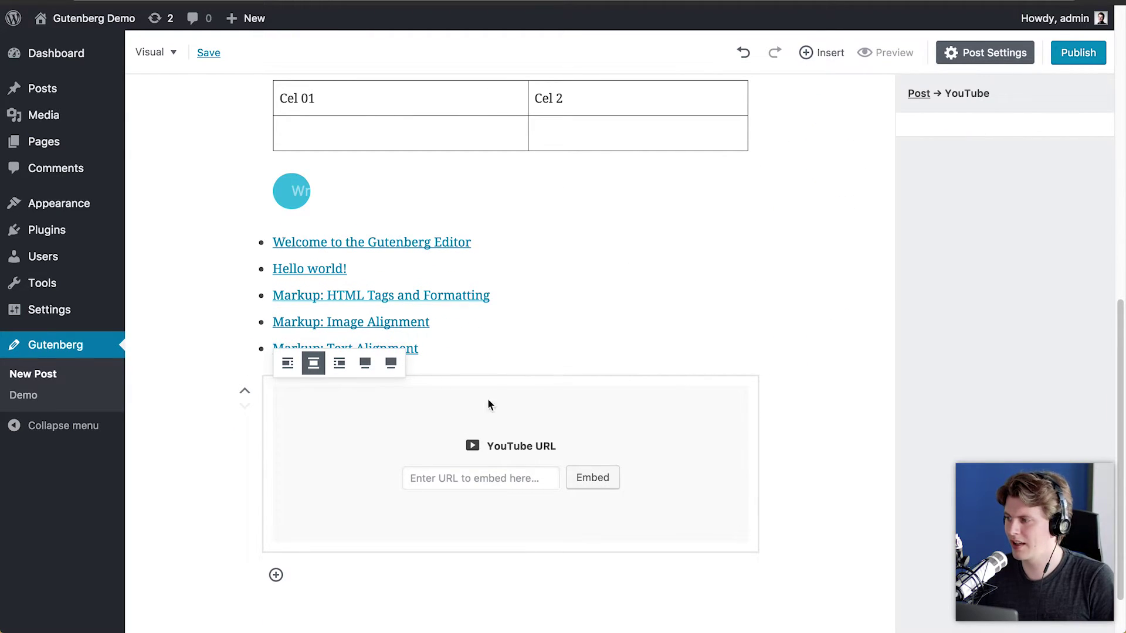
{"action": "left_click", "coordinate": [446, 481]}
{"action": "type", "text": "https://www.youtube.com/watch?v=8uCMJW2M9hU"}
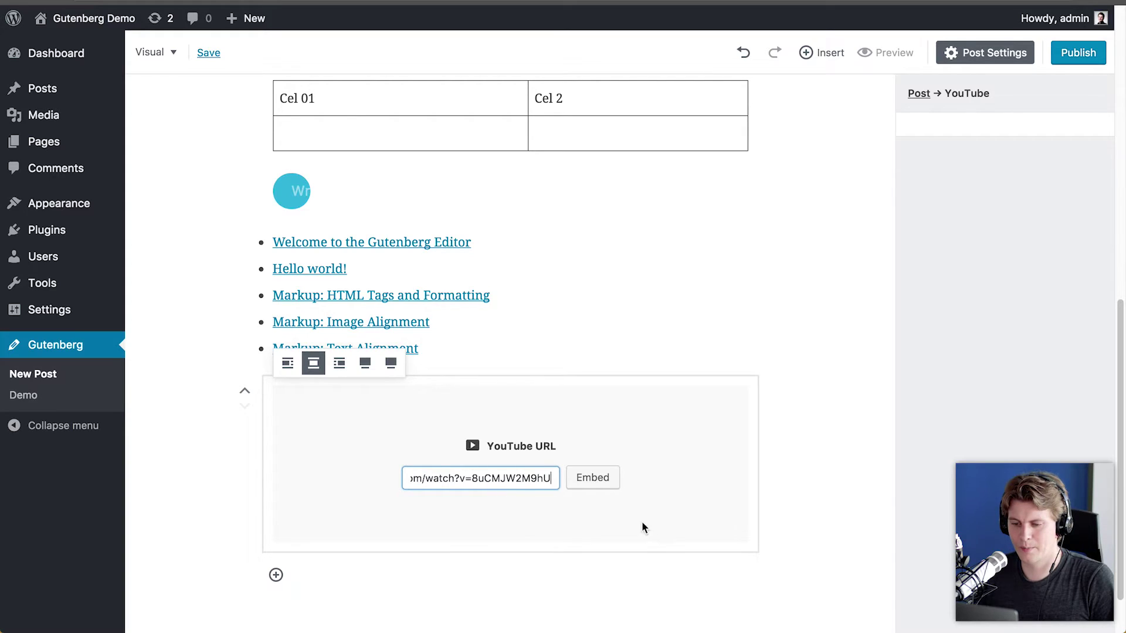
{"action": "left_click", "coordinate": [601, 485]}
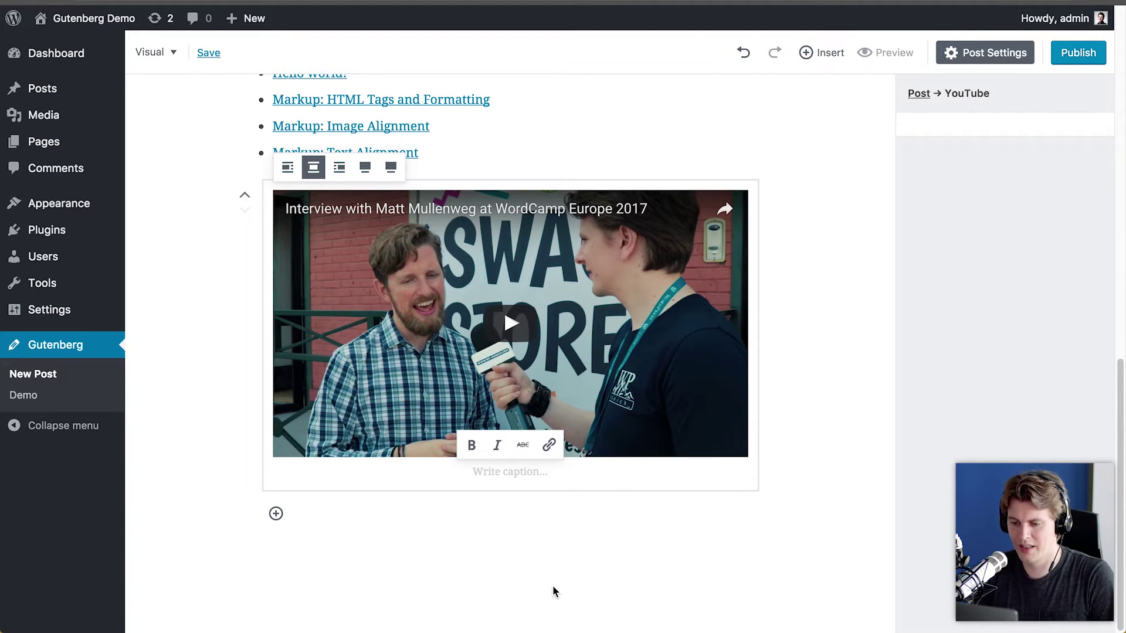
Add the caption "Matt talking about cool stuff." to the embedded video and deselect the block.
{"action": "type", "text": "Matt talking"}
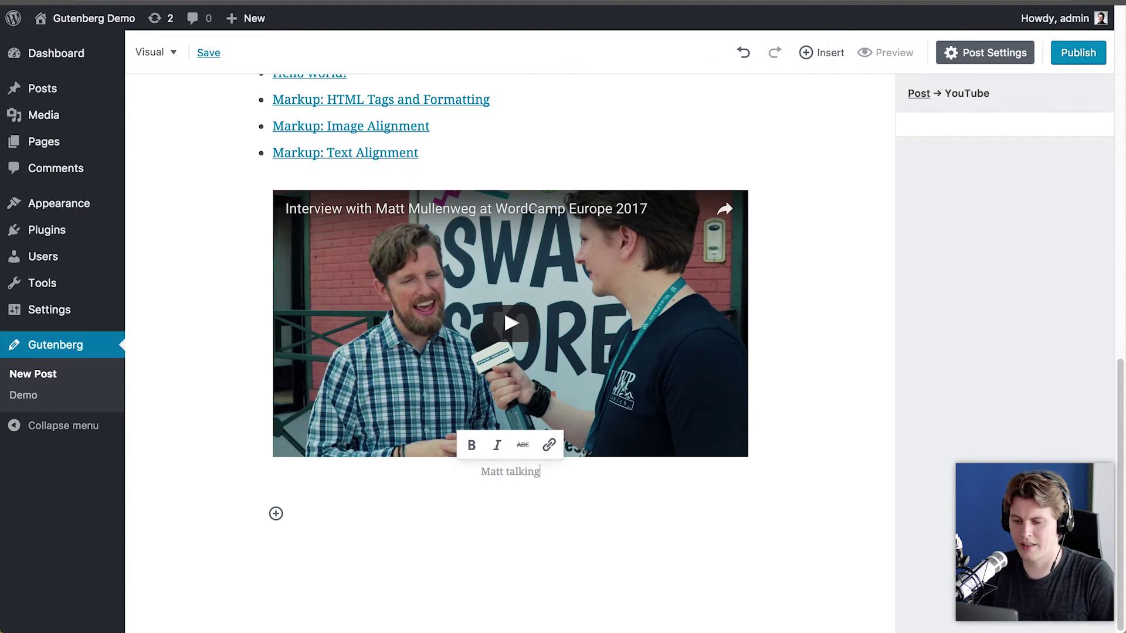
{"action": "type", "text": " about cool s"}
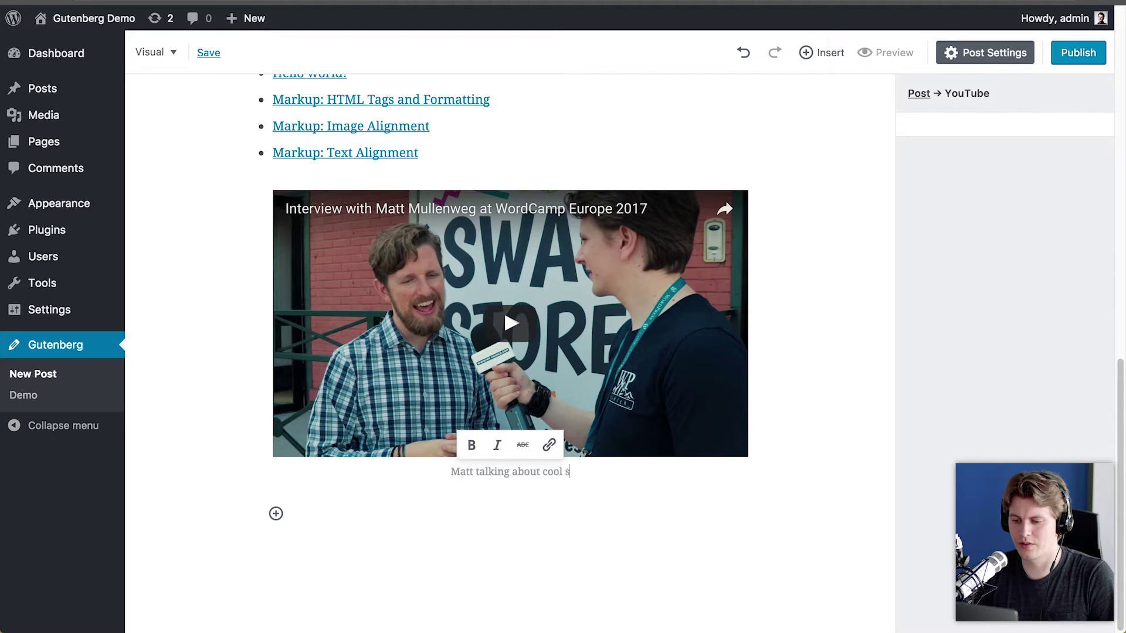
{"action": "type", "text": "tuff."}
{"action": "left_click", "coordinate": [560, 588]}
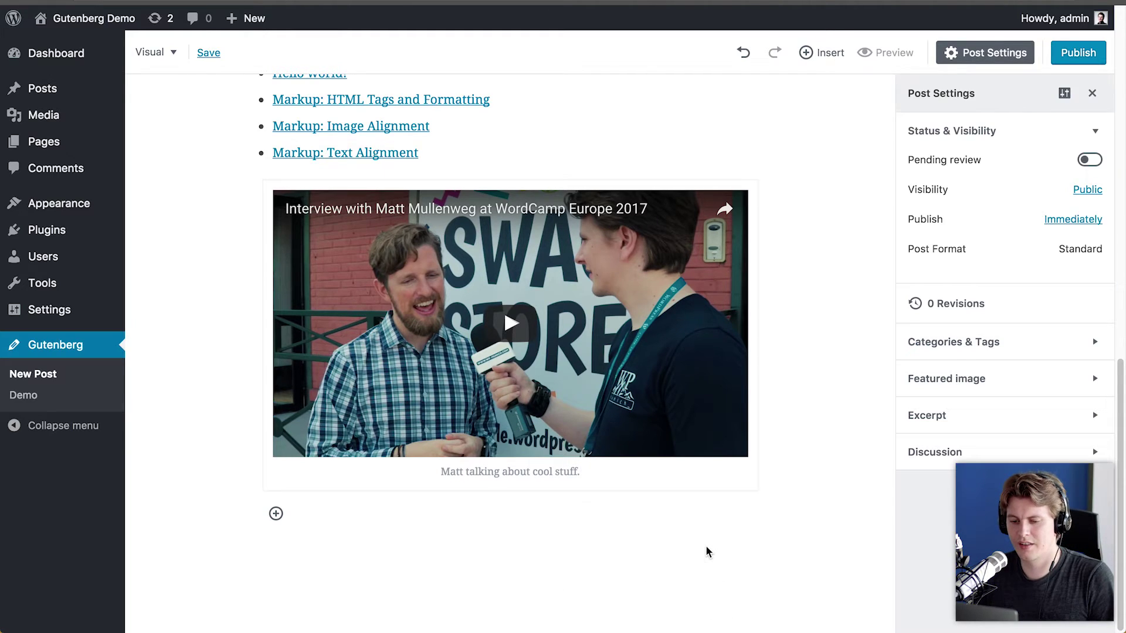
Review the whole post and move the YouTube block up above the latest posts list.
{"action": "scroll", "coordinate": [757, 508], "scroll_direction": "up", "scroll_amount": 15}
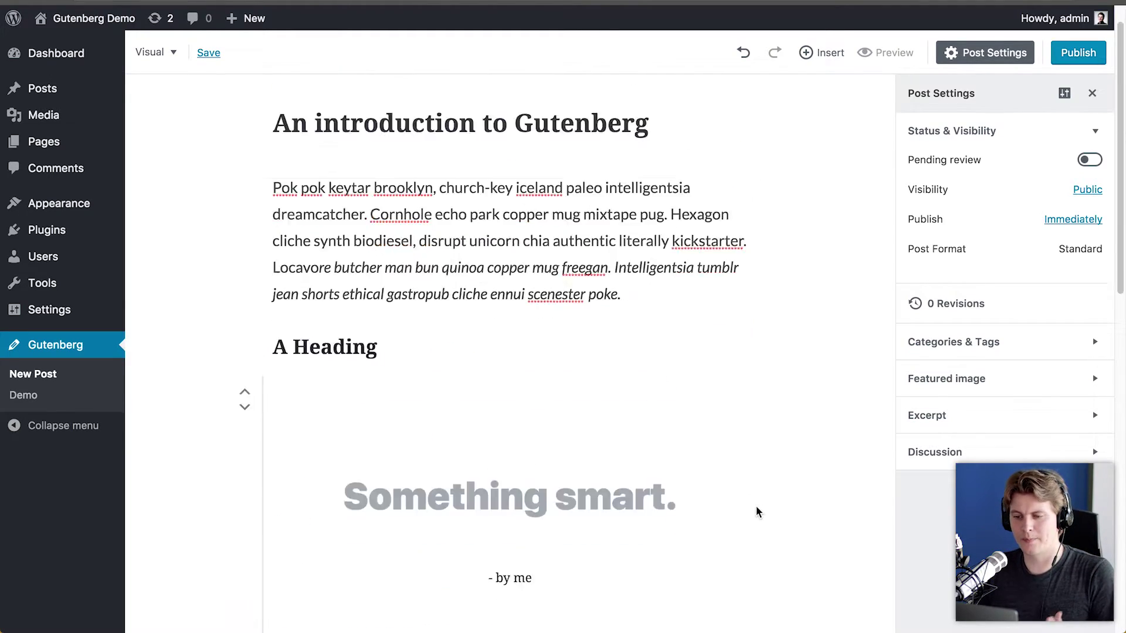
{"action": "scroll", "coordinate": [757, 508], "scroll_direction": "down", "scroll_amount": 3}
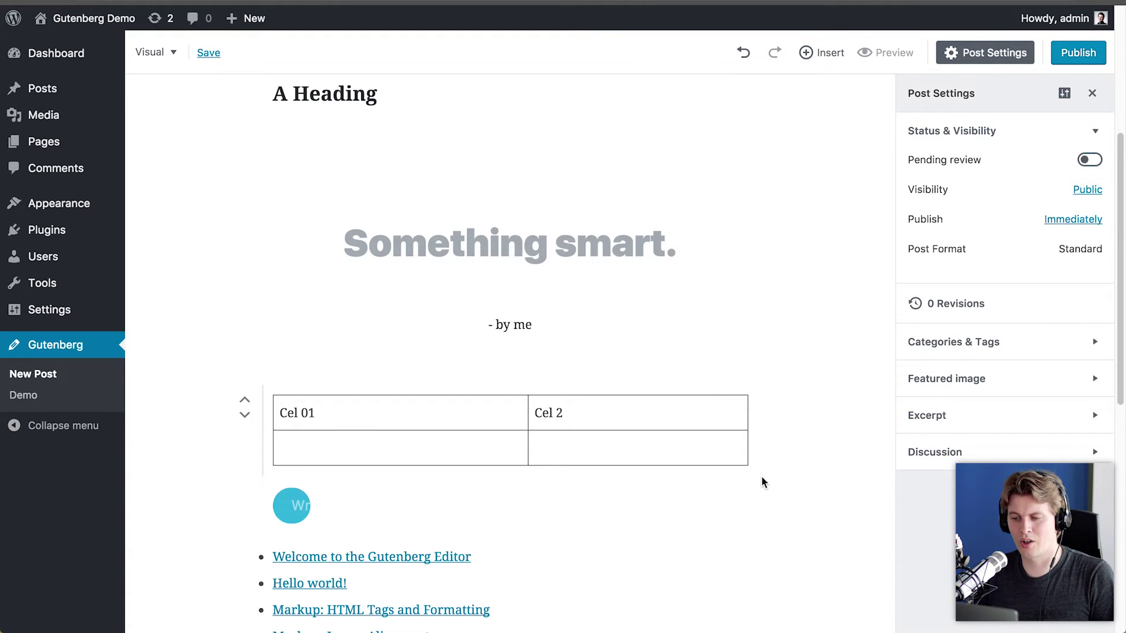
{"action": "scroll", "coordinate": [762, 482], "scroll_direction": "down", "scroll_amount": 7}
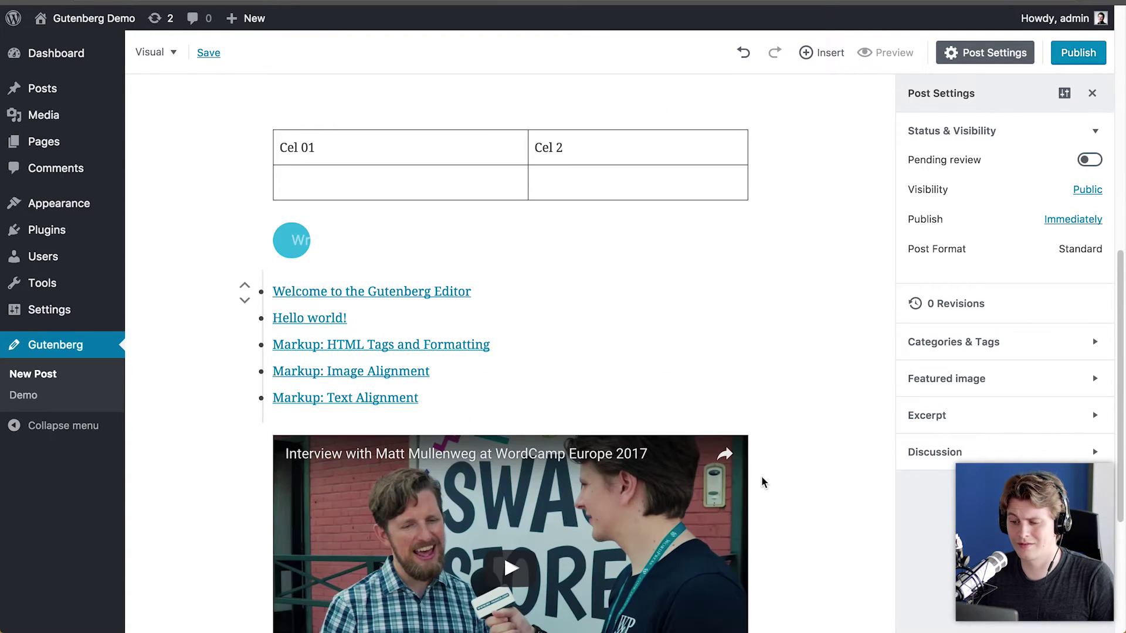
{"action": "scroll", "coordinate": [762, 482], "scroll_direction": "up", "scroll_amount": 1}
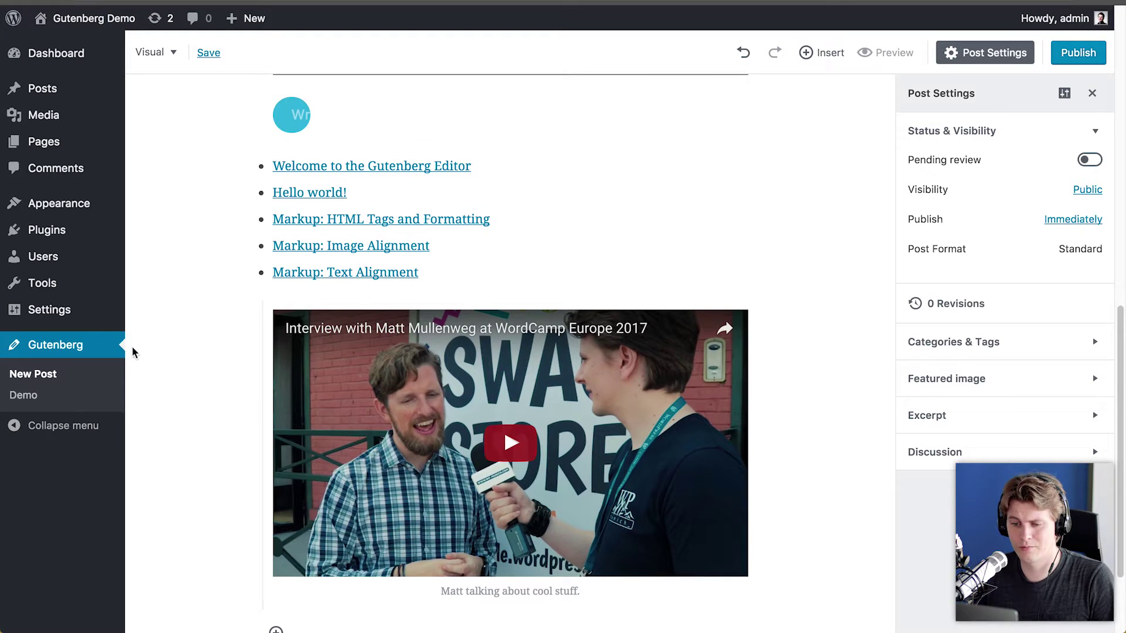
{"action": "left_click", "coordinate": [244, 318]}
{"action": "scroll", "coordinate": [240, 299], "scroll_direction": "up", "scroll_amount": 6}
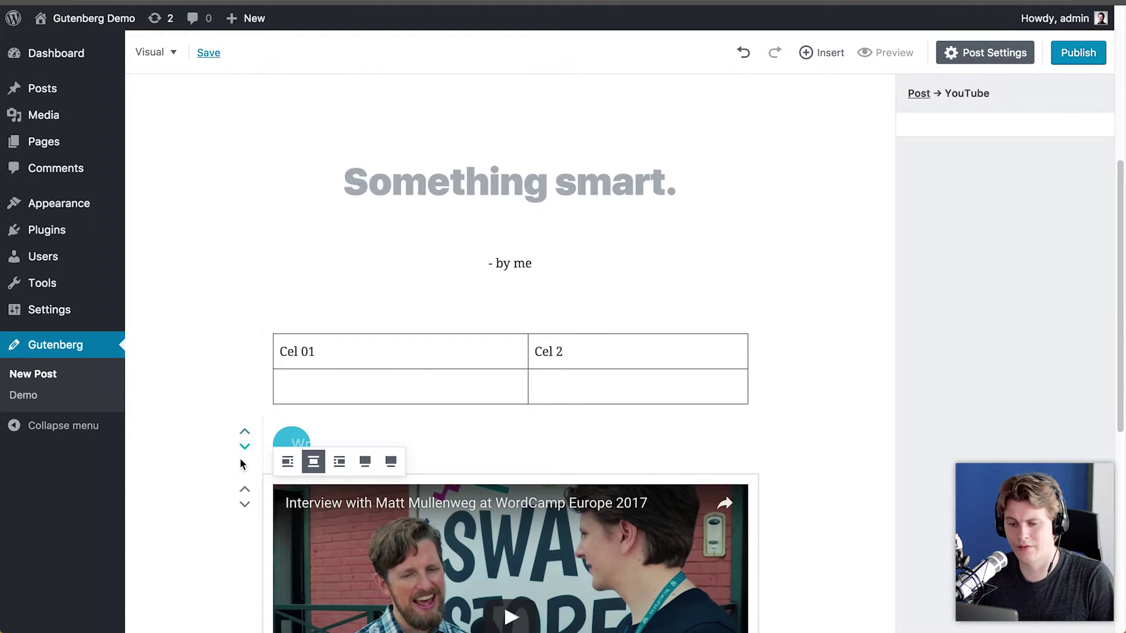
{"action": "left_click", "coordinate": [235, 489]}
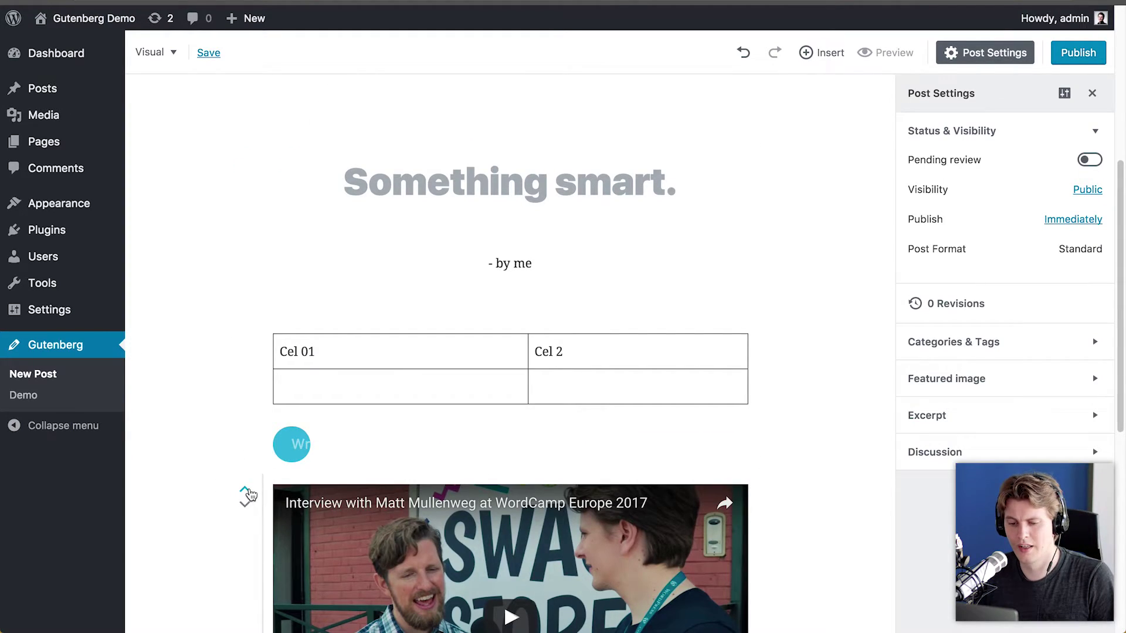
{"action": "left_click", "coordinate": [301, 466]}
{"action": "left_click_drag", "start_coordinate": [300, 471], "coordinate": [270, 531]}
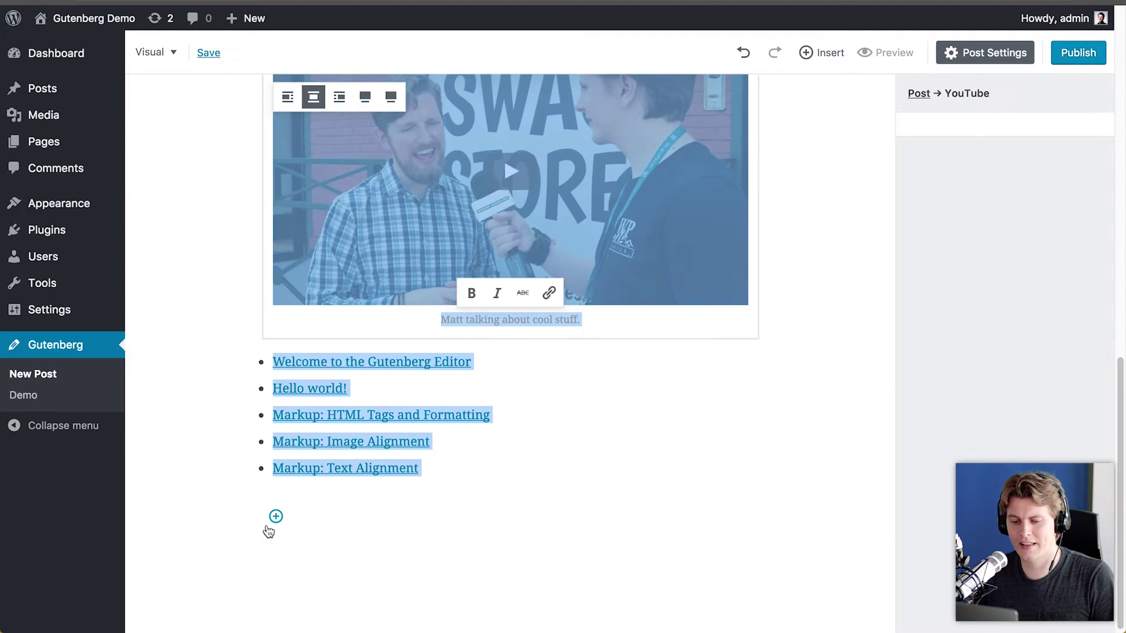
{"action": "left_click", "coordinate": [377, 344]}
Try the full-width, wide, right and left alignments on the YouTube block and return it to centered.
{"action": "scroll", "coordinate": [367, 336], "scroll_direction": "up", "scroll_amount": 6}
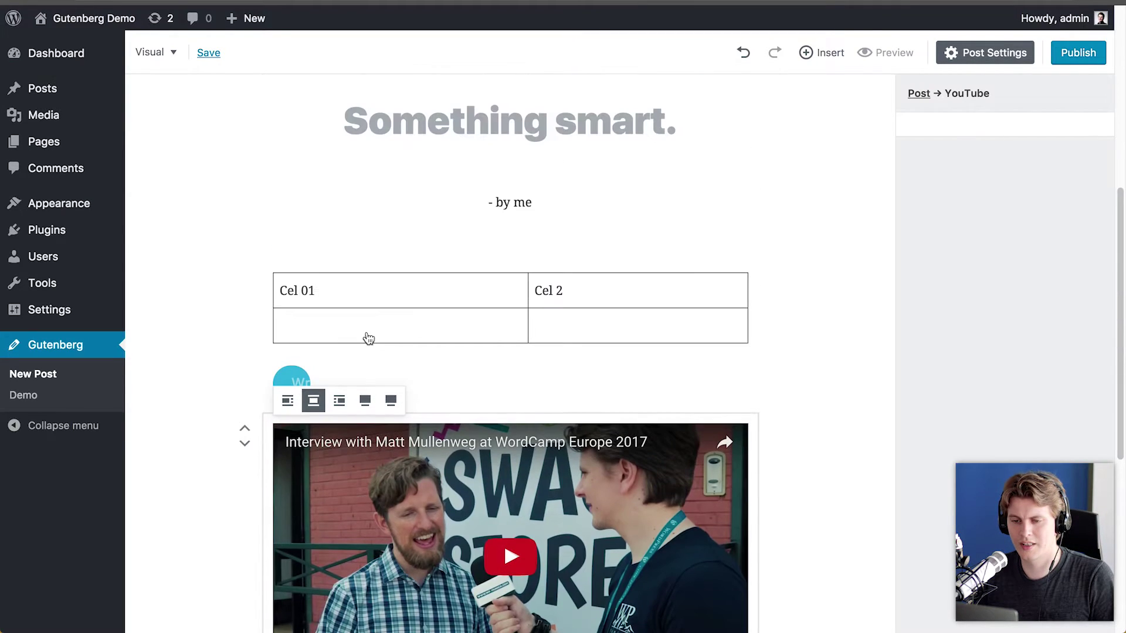
{"action": "left_click", "coordinate": [390, 401]}
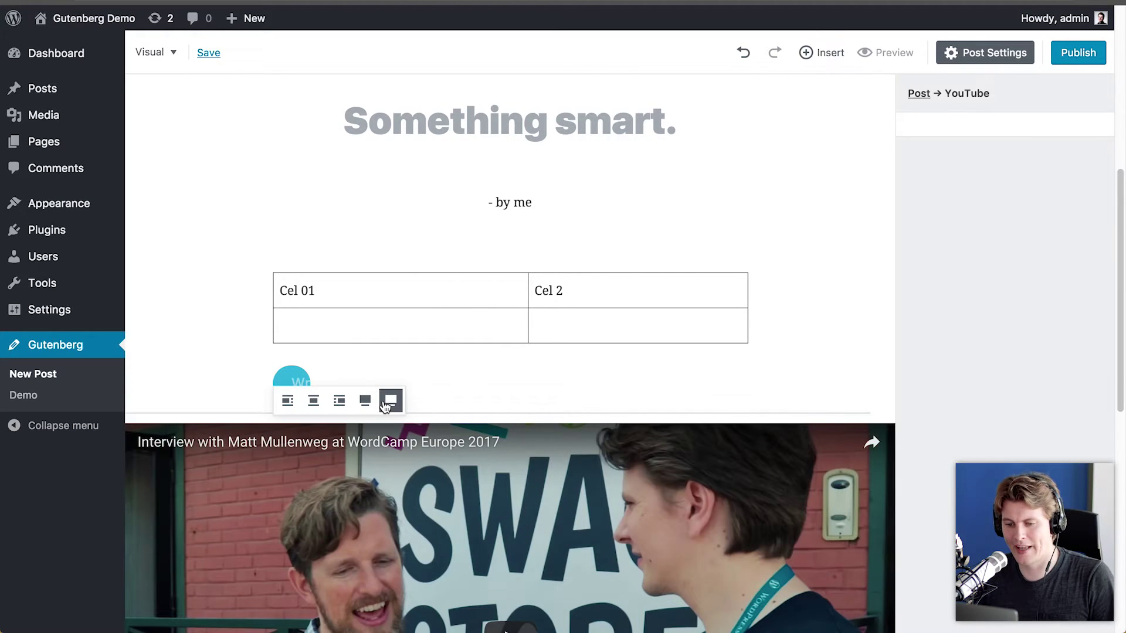
{"action": "scroll", "coordinate": [565, 334], "scroll_direction": "down", "scroll_amount": 5}
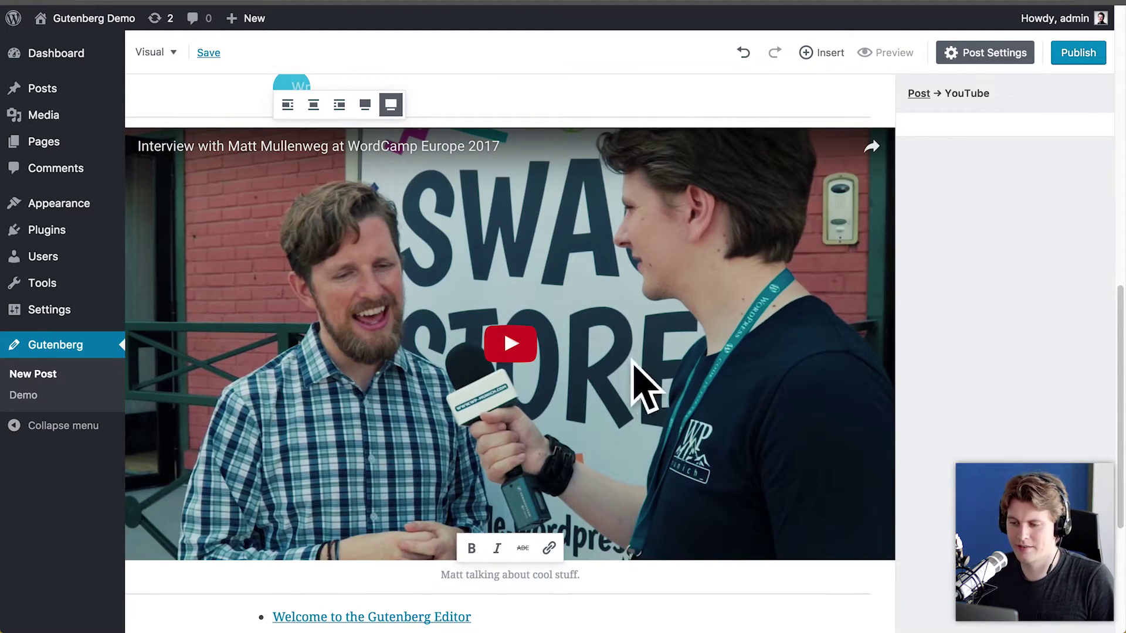
{"action": "left_click", "coordinate": [365, 105]}
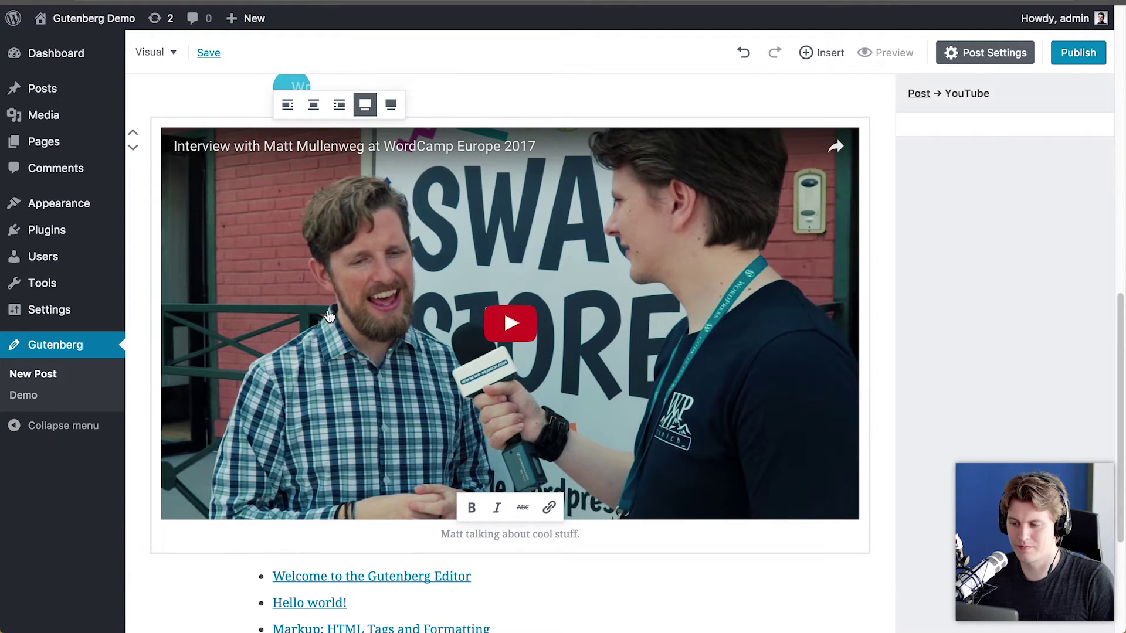
{"action": "left_click", "coordinate": [339, 105]}
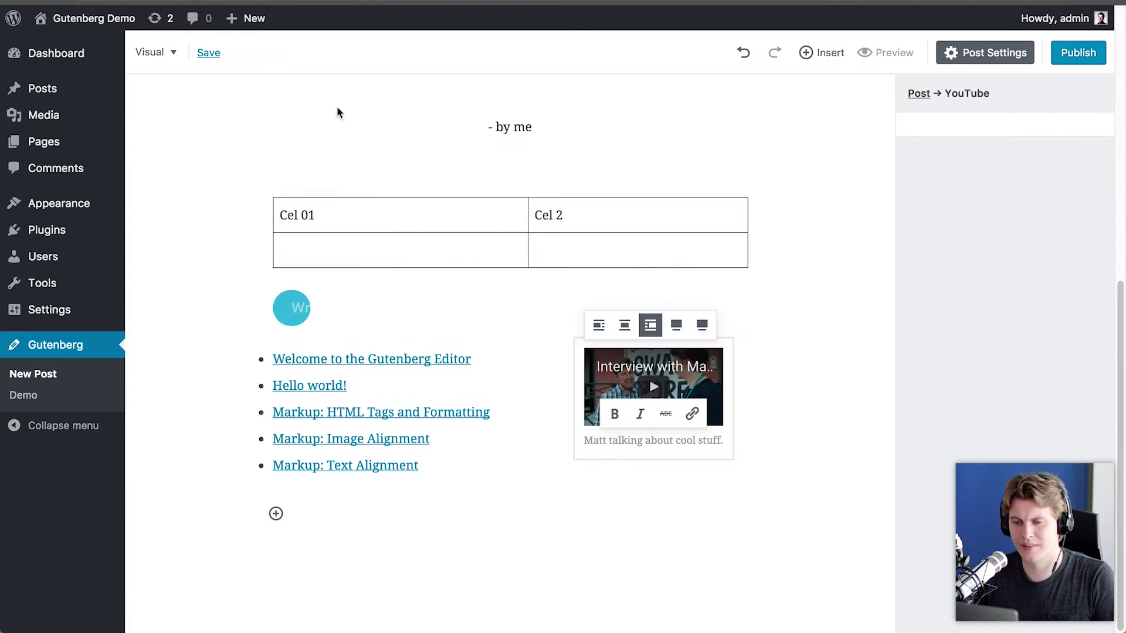
{"action": "left_click", "coordinate": [599, 325]}
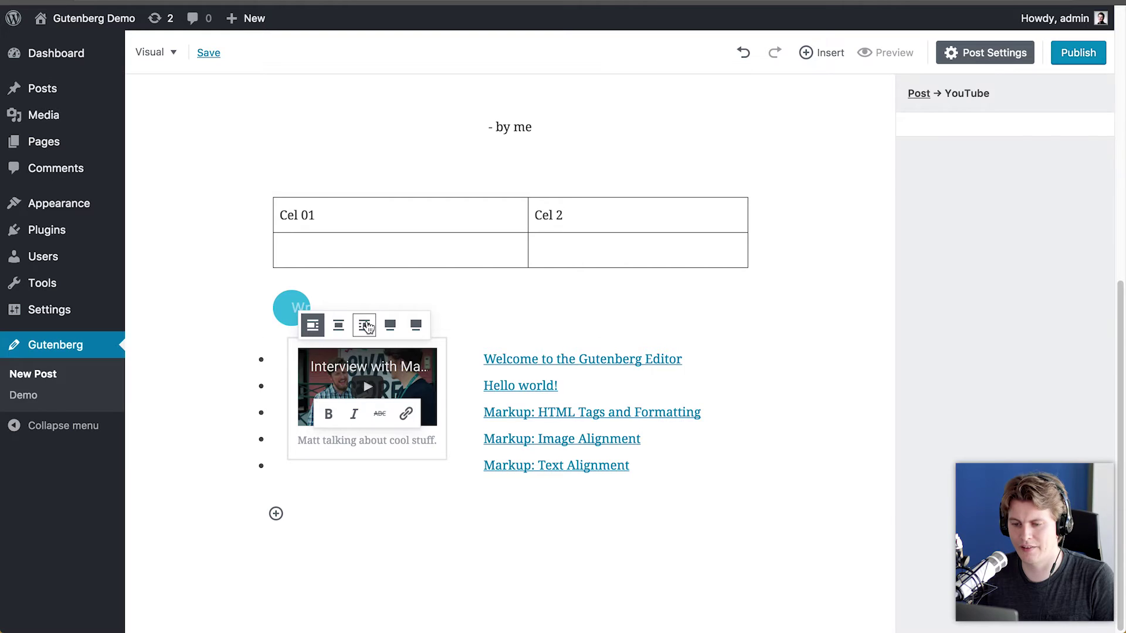
{"action": "left_click", "coordinate": [365, 326]}
{"action": "left_click", "coordinate": [624, 325]}
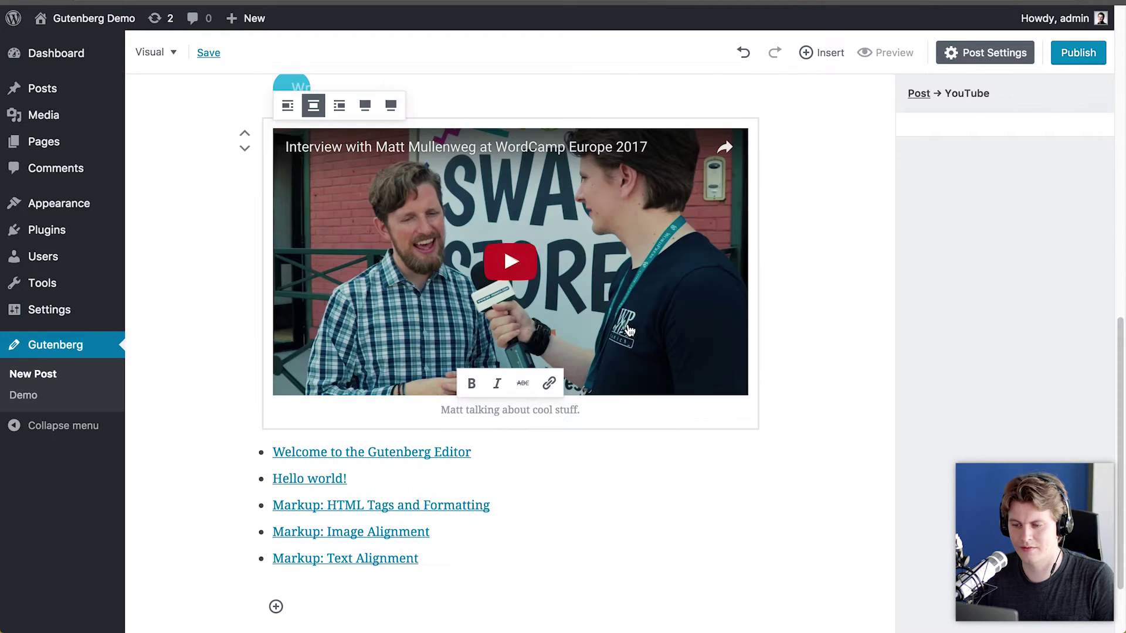
Turn on Drop Cap for the opening text paragraph below the post title.
{"action": "scroll", "coordinate": [769, 349], "scroll_direction": "up", "scroll_amount": 3}
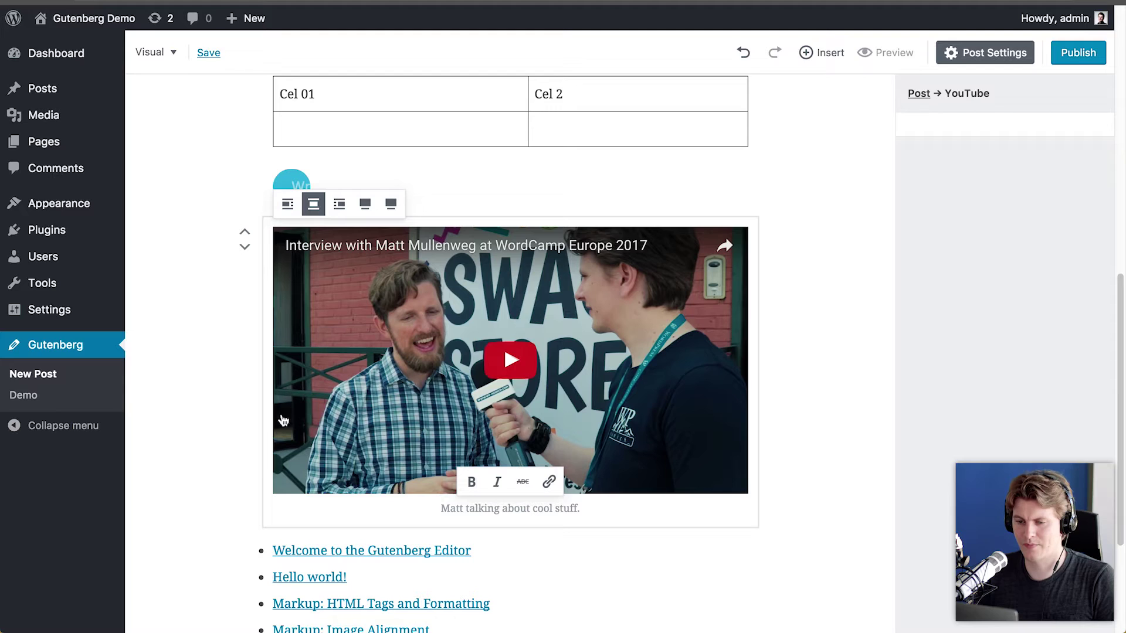
{"action": "left_click", "coordinate": [300, 535]}
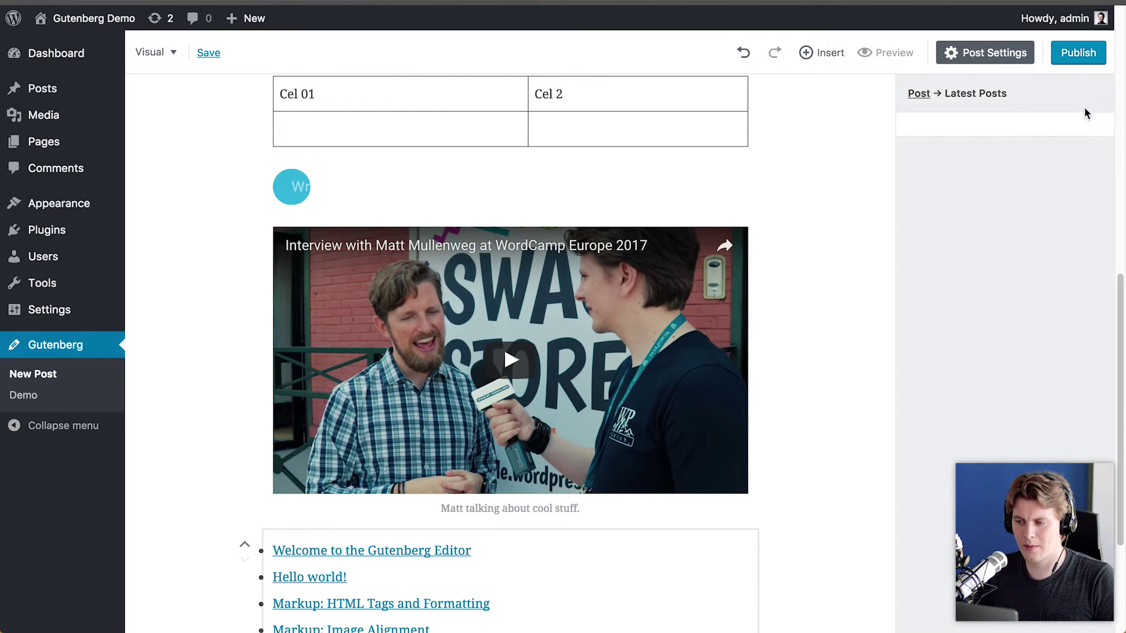
{"action": "scroll", "coordinate": [745, 251], "scroll_direction": "up", "scroll_amount": 10}
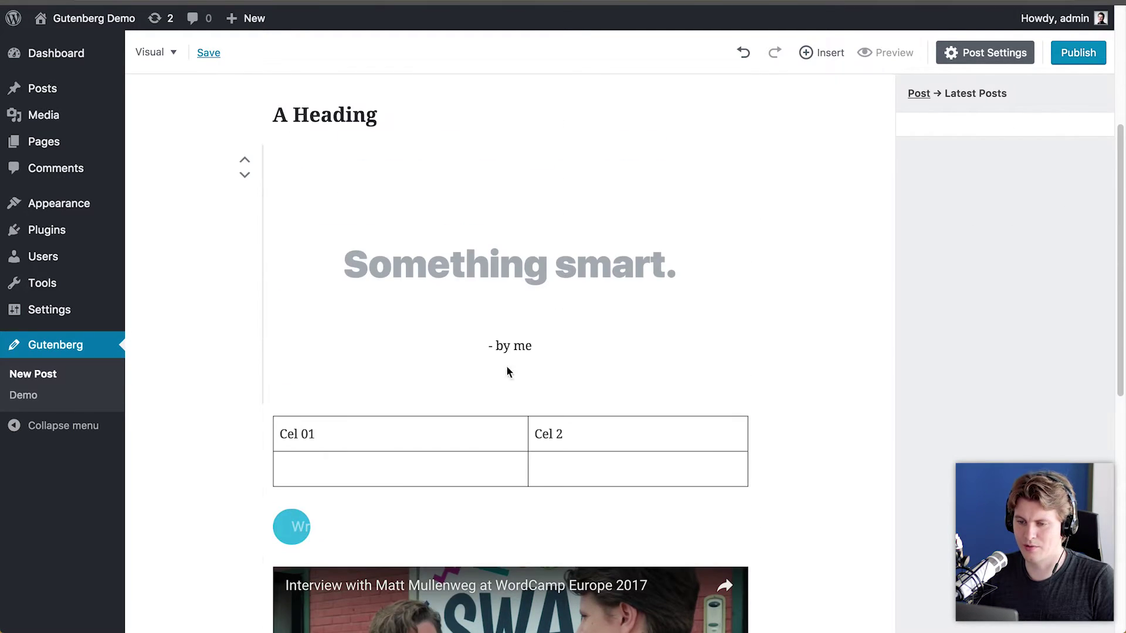
{"action": "left_click", "coordinate": [450, 299]}
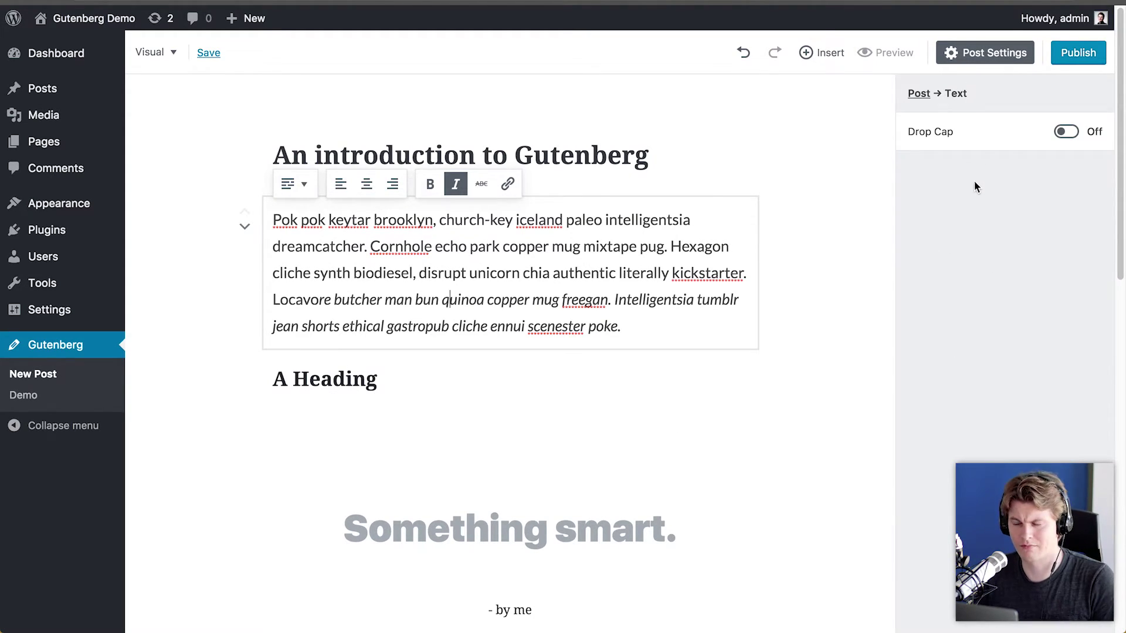
{"action": "left_click", "coordinate": [1066, 132]}
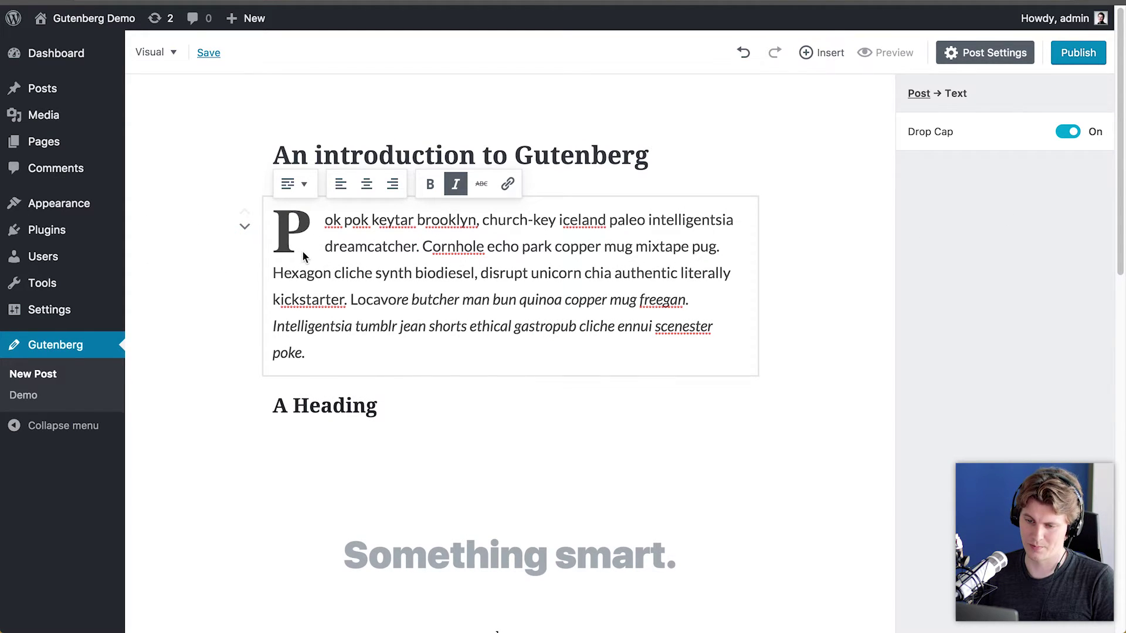
{"action": "left_click", "coordinate": [1068, 131]}
{"action": "left_click", "coordinate": [1067, 133]}
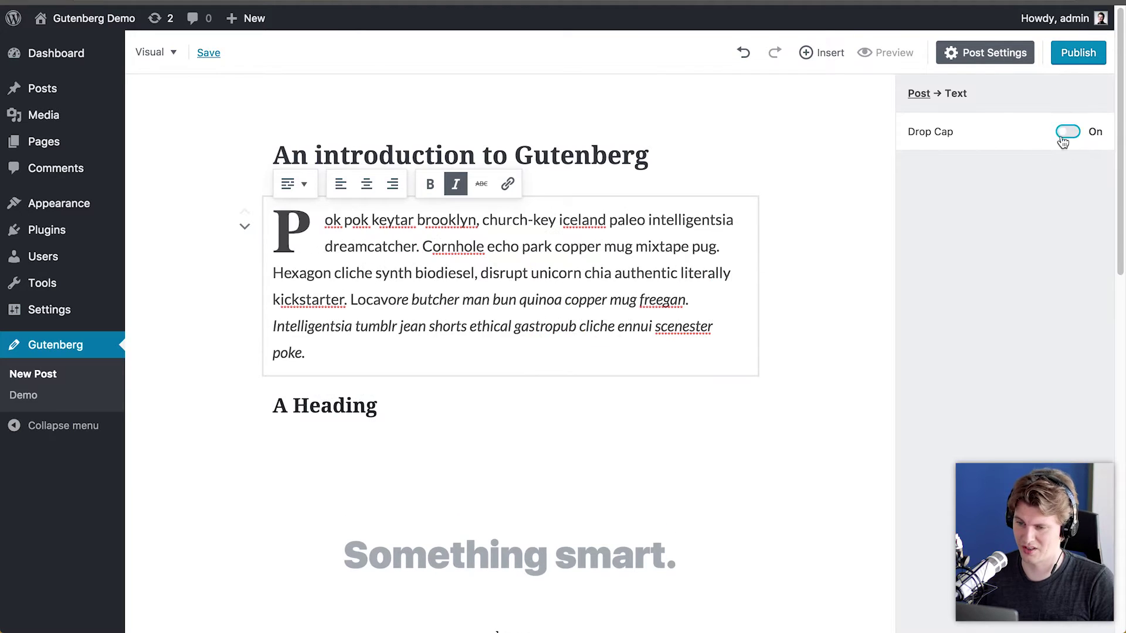
Check which block settings are offered for the heading, the pullquote and the table, and return to the general post settings.
{"action": "left_click", "coordinate": [343, 408]}
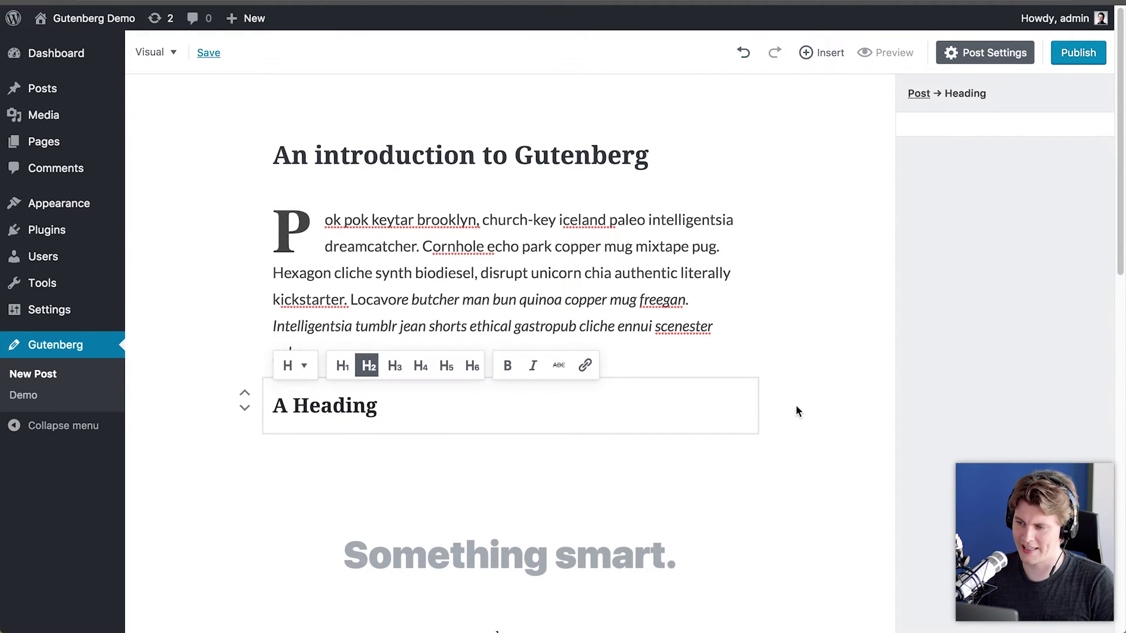
{"action": "left_click", "coordinate": [500, 550]}
{"action": "scroll", "coordinate": [745, 473], "scroll_direction": "down", "scroll_amount": 6}
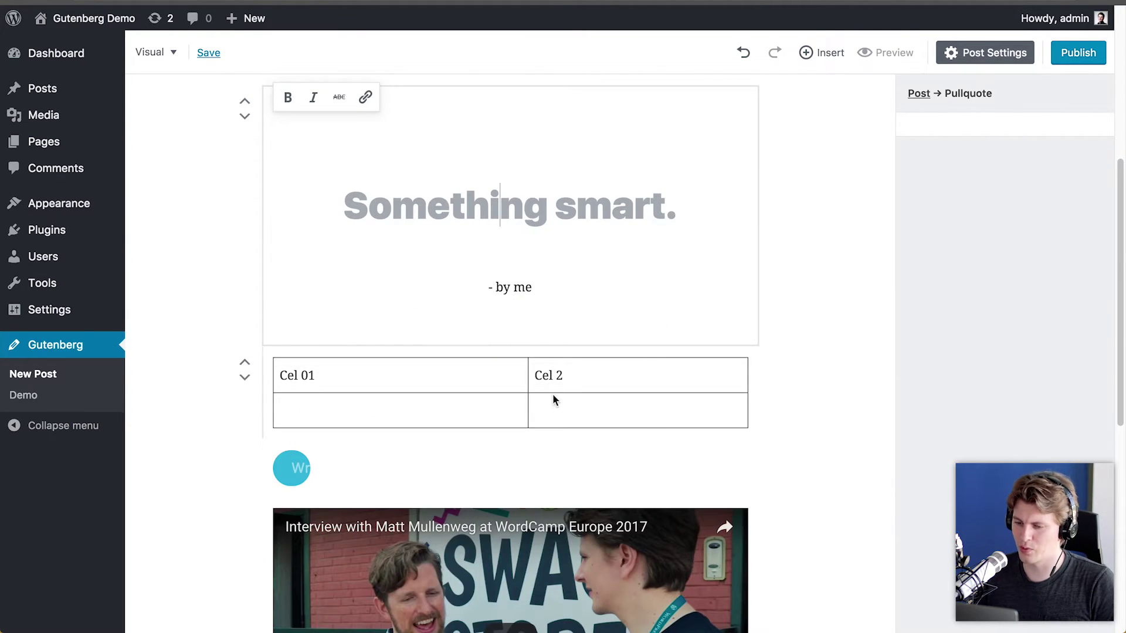
{"action": "left_click", "coordinate": [550, 407]}
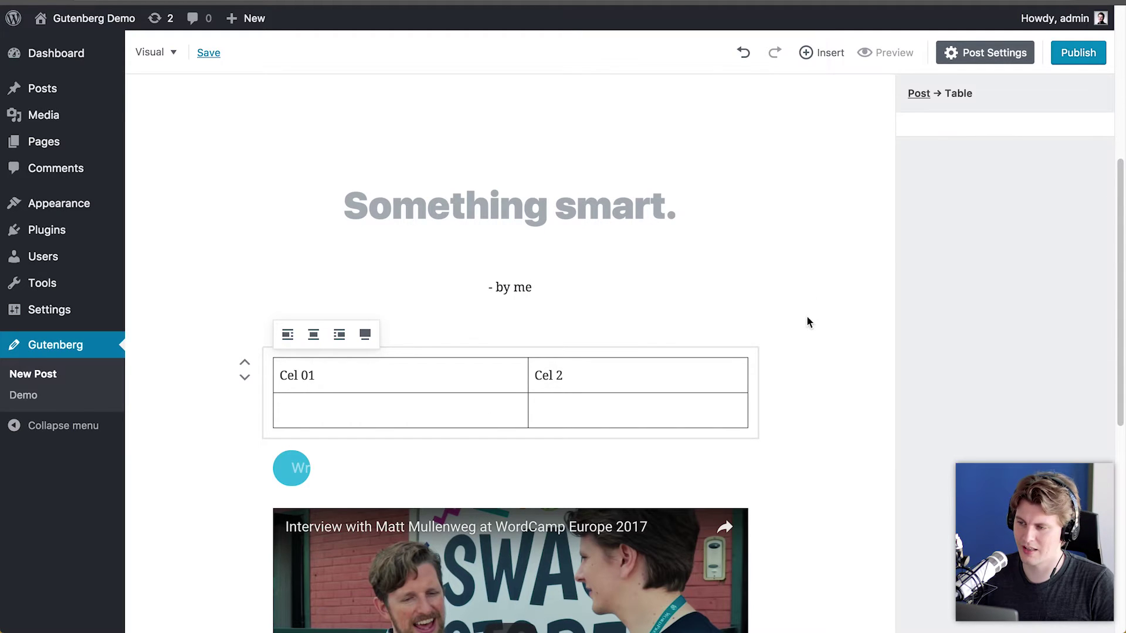
{"action": "left_click", "coordinate": [841, 300]}
{"action": "scroll", "coordinate": [830, 287], "scroll_direction": "up", "scroll_amount": 6}
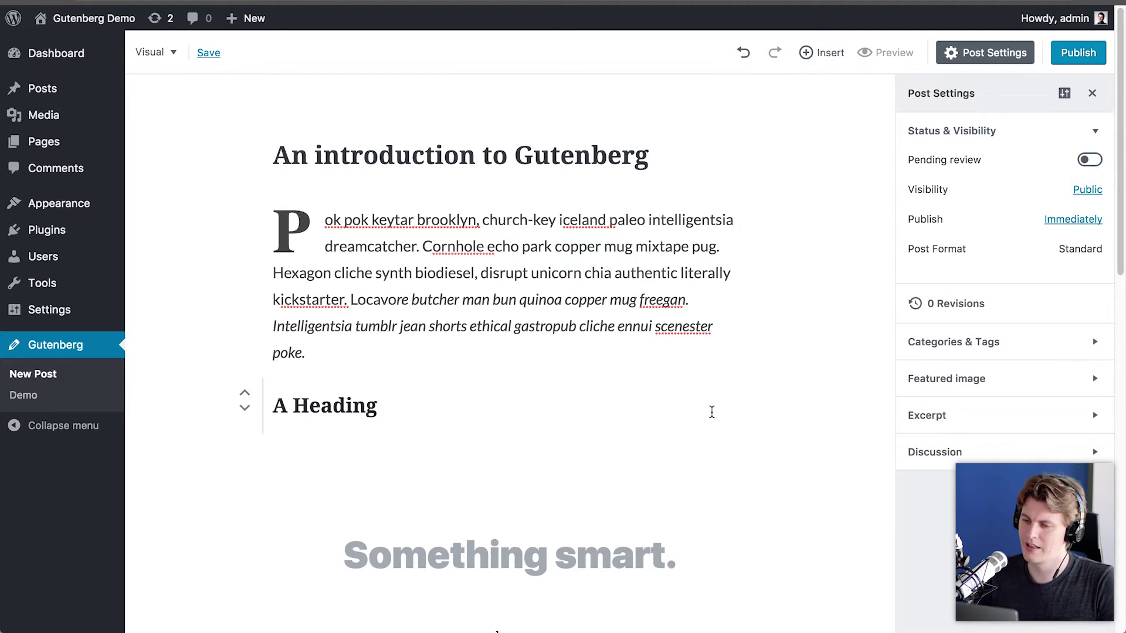
Publish the post, accepting the beta plugin notice, and open the list of all posts.
{"action": "left_click", "coordinate": [1063, 92]}
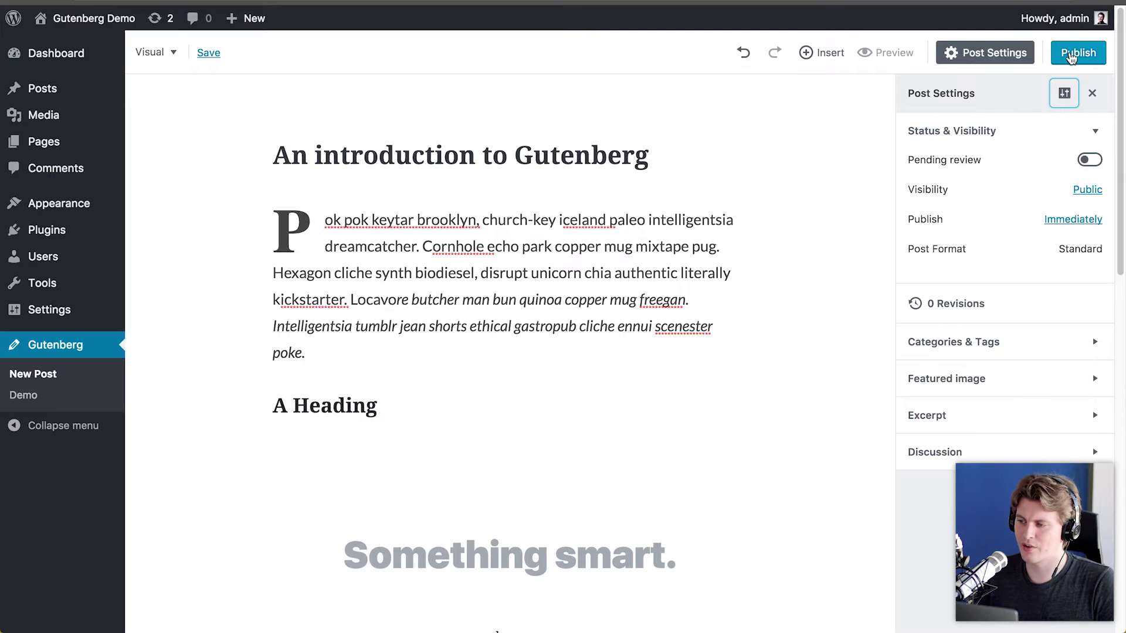
{"action": "left_click", "coordinate": [1078, 52]}
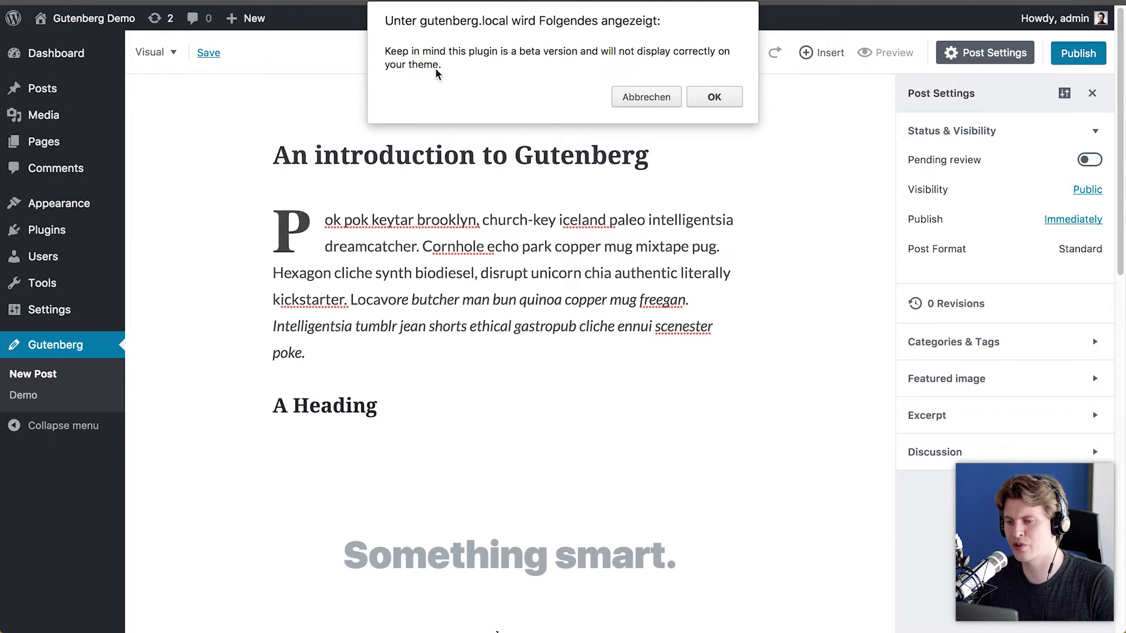
{"action": "left_click", "coordinate": [717, 96]}
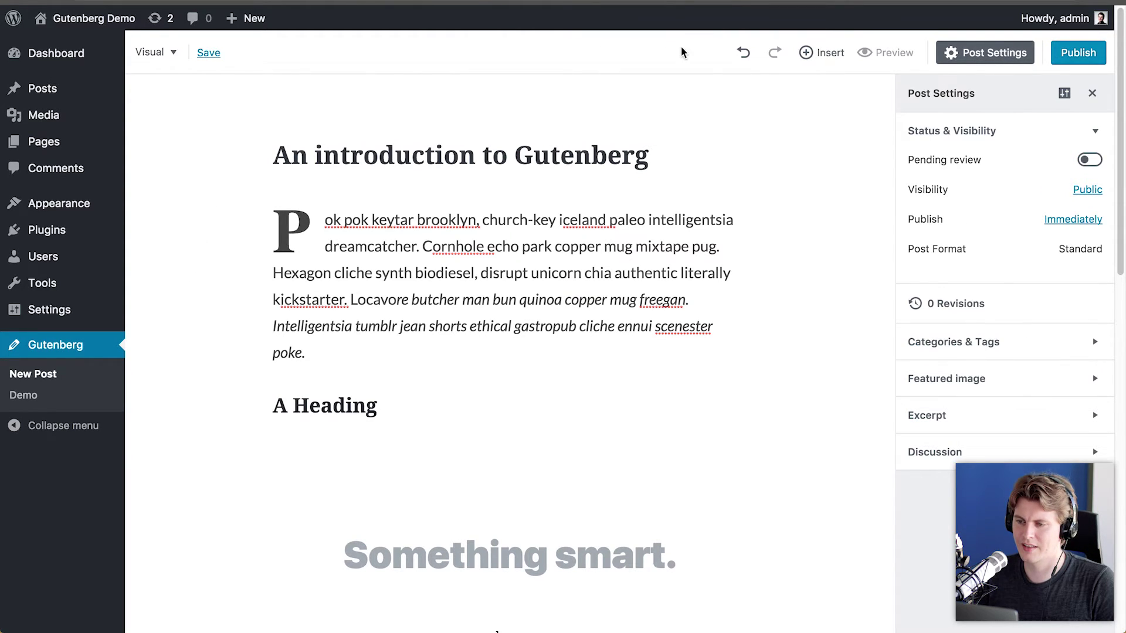
{"action": "left_click", "coordinate": [883, 61]}
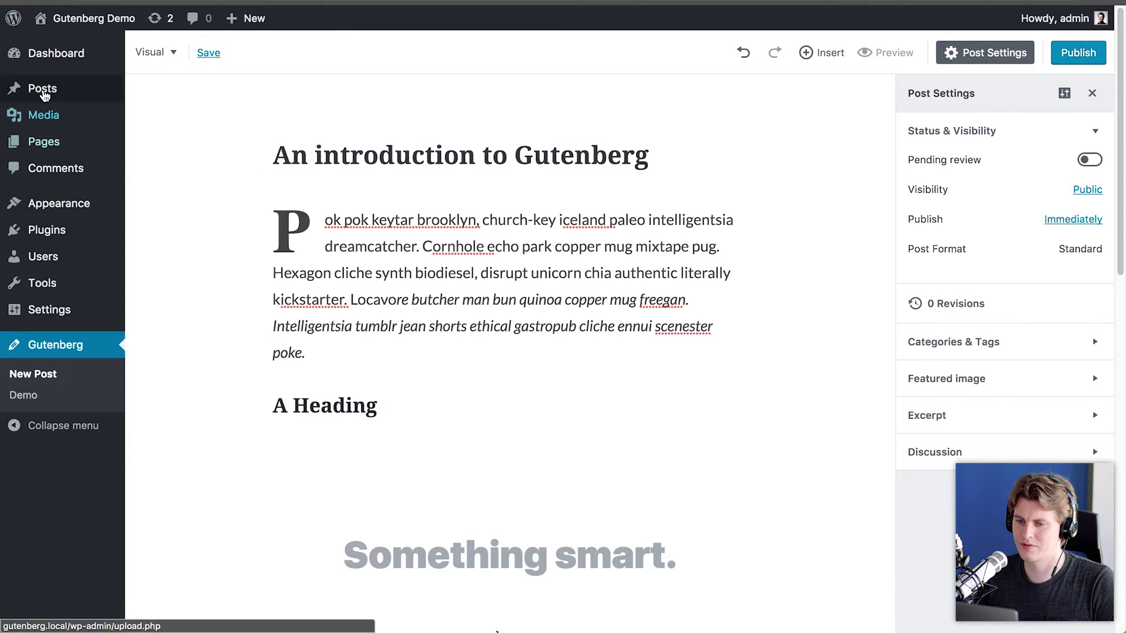
{"action": "mouse_move", "coordinate": [51, 87]}
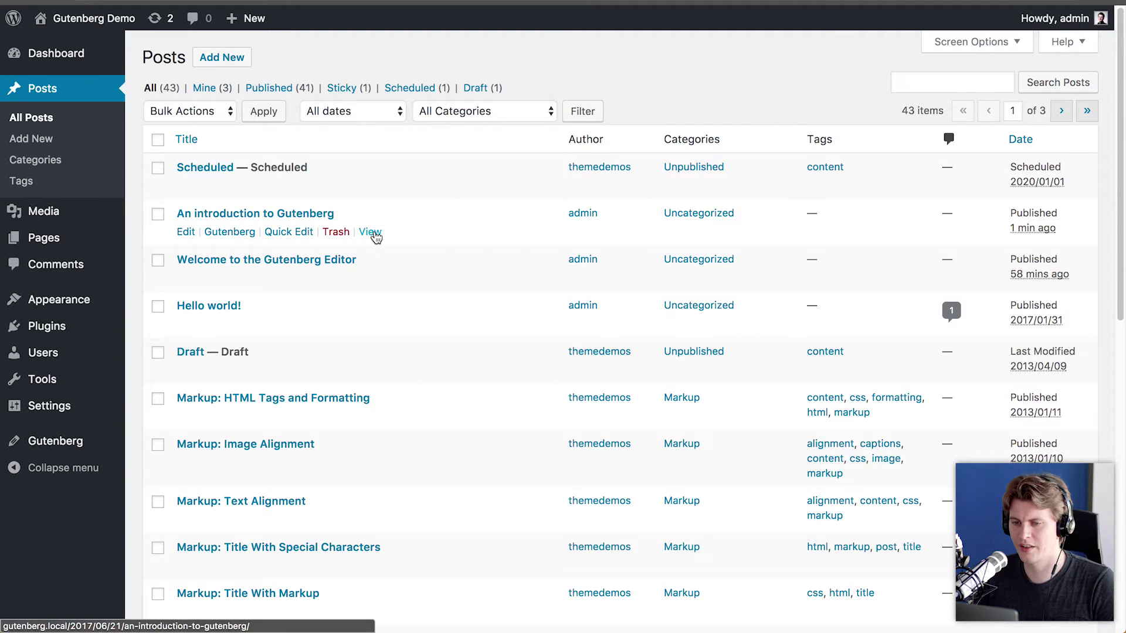
View the published post "An introduction to Gutenberg" on the site and examine how its text, heading, quote, table and captioned video are rendered.
{"action": "left_click", "coordinate": [376, 232]}
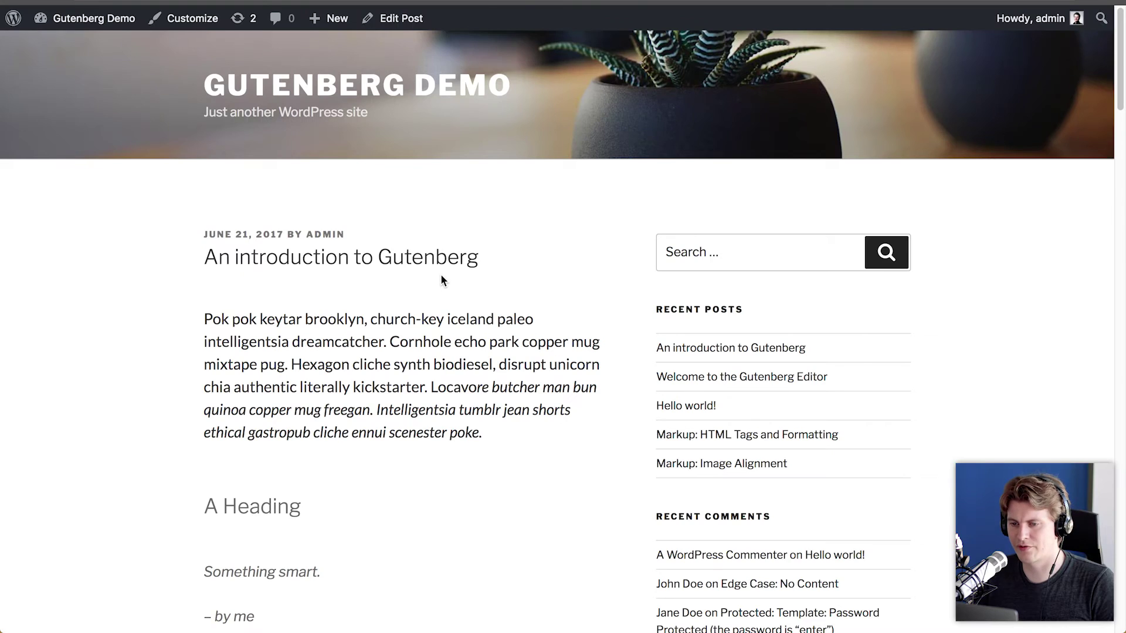
{"action": "scroll", "coordinate": [208, 266], "scroll_direction": "down", "scroll_amount": 6}
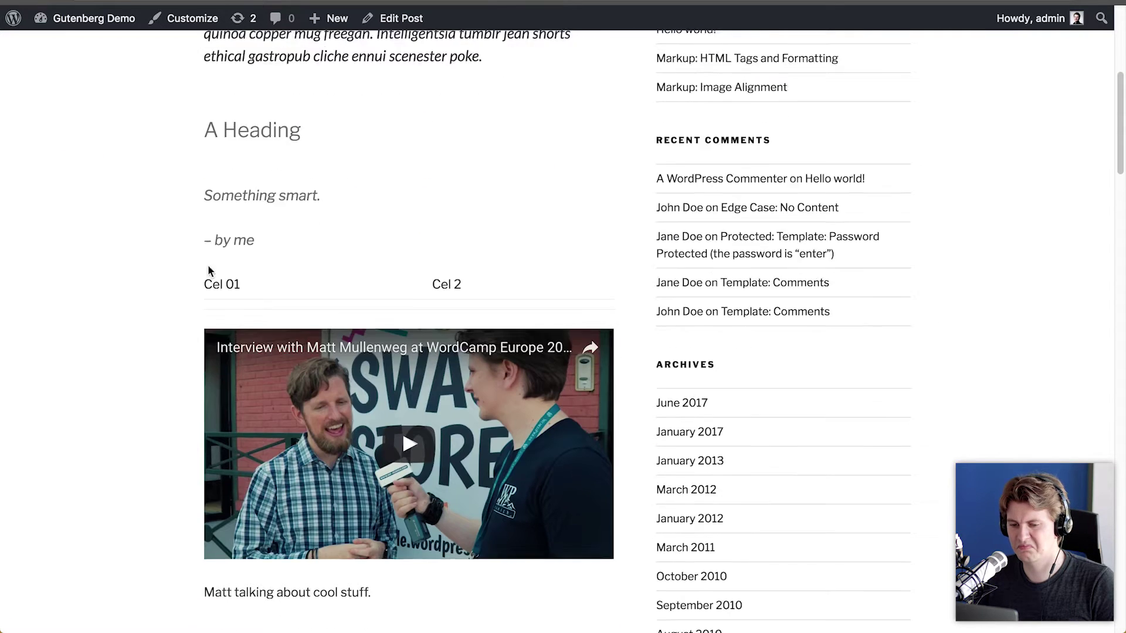
{"action": "scroll", "coordinate": [193, 281], "scroll_direction": "down", "scroll_amount": 7}
{"action": "scroll", "coordinate": [160, 332], "scroll_direction": "up", "scroll_amount": 5}
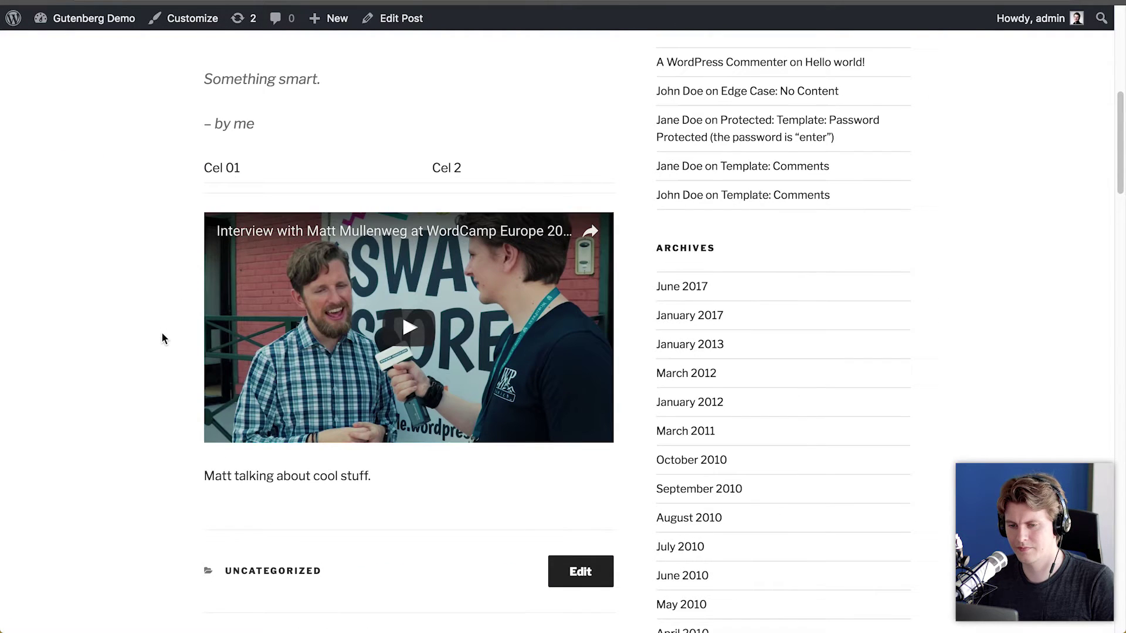
{"action": "scroll", "coordinate": [183, 218], "scroll_direction": "up", "scroll_amount": 3}
{"action": "scroll", "coordinate": [186, 218], "scroll_direction": "down", "scroll_amount": 3}
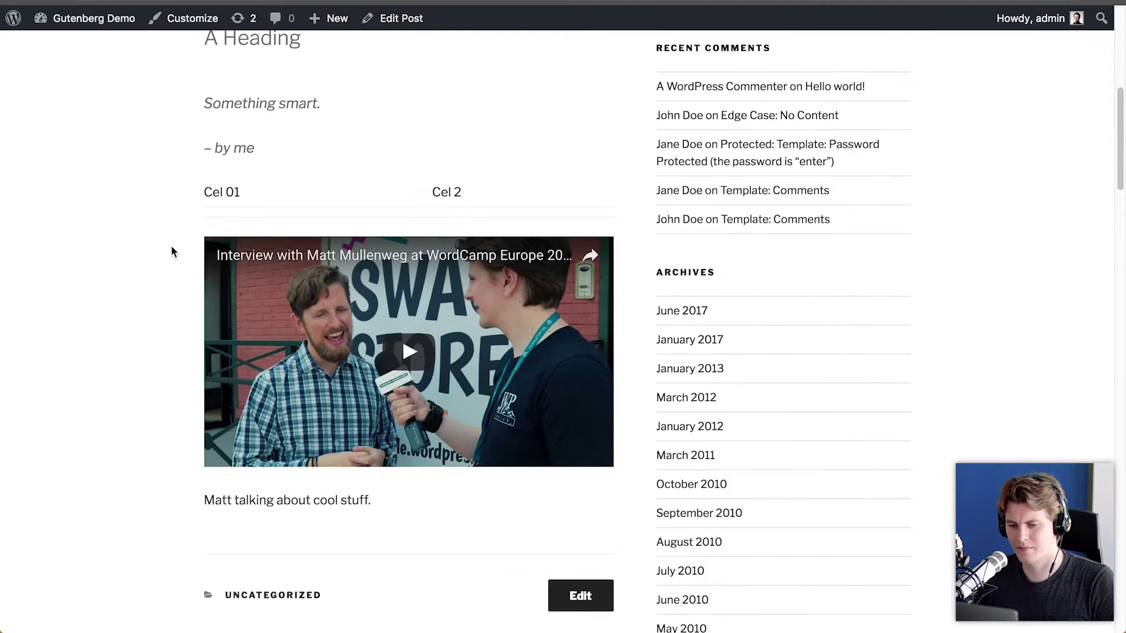
{"action": "scroll", "coordinate": [171, 252], "scroll_direction": "down", "scroll_amount": 7}
{"action": "scroll", "coordinate": [170, 251], "scroll_direction": "up", "scroll_amount": 13}
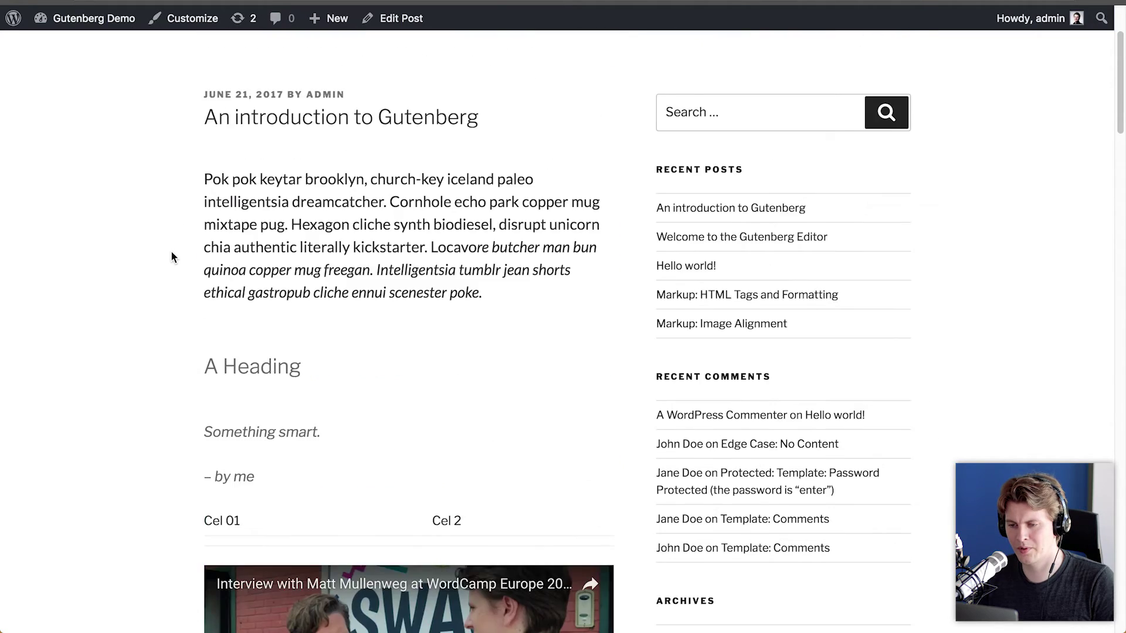
{"action": "scroll", "coordinate": [171, 251], "scroll_direction": "down", "scroll_amount": 8}
{"action": "scroll", "coordinate": [171, 252], "scroll_direction": "up", "scroll_amount": 2}
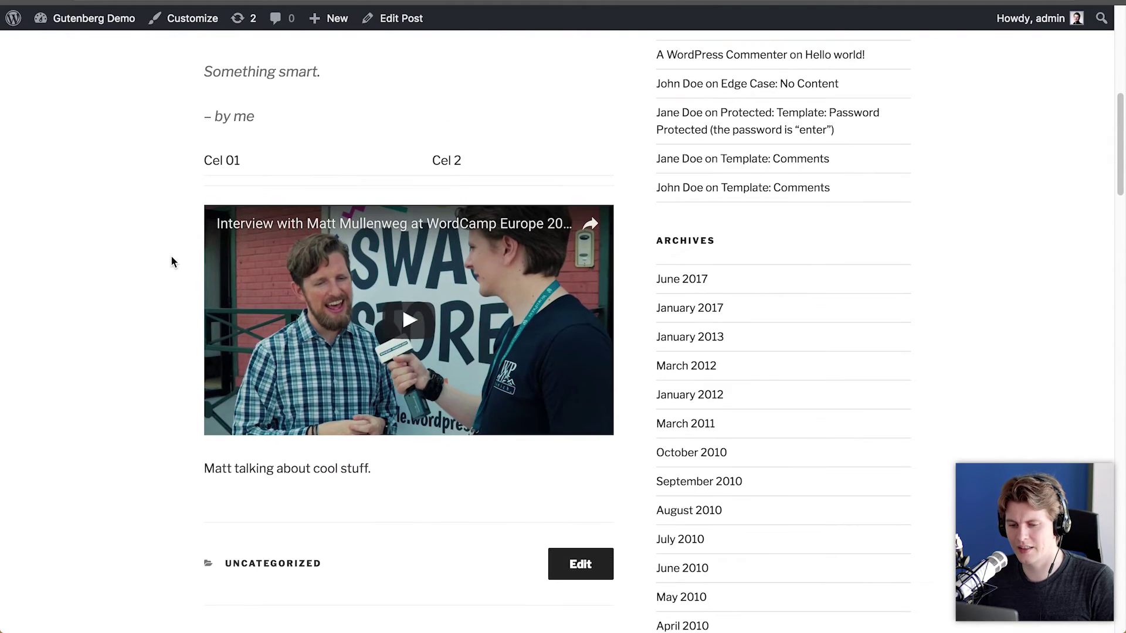
{"action": "scroll", "coordinate": [171, 255], "scroll_direction": "up", "scroll_amount": 5}
{"action": "scroll", "coordinate": [170, 259], "scroll_direction": "down", "scroll_amount": 2}
{"action": "scroll", "coordinate": [170, 259], "scroll_direction": "up", "scroll_amount": 5}
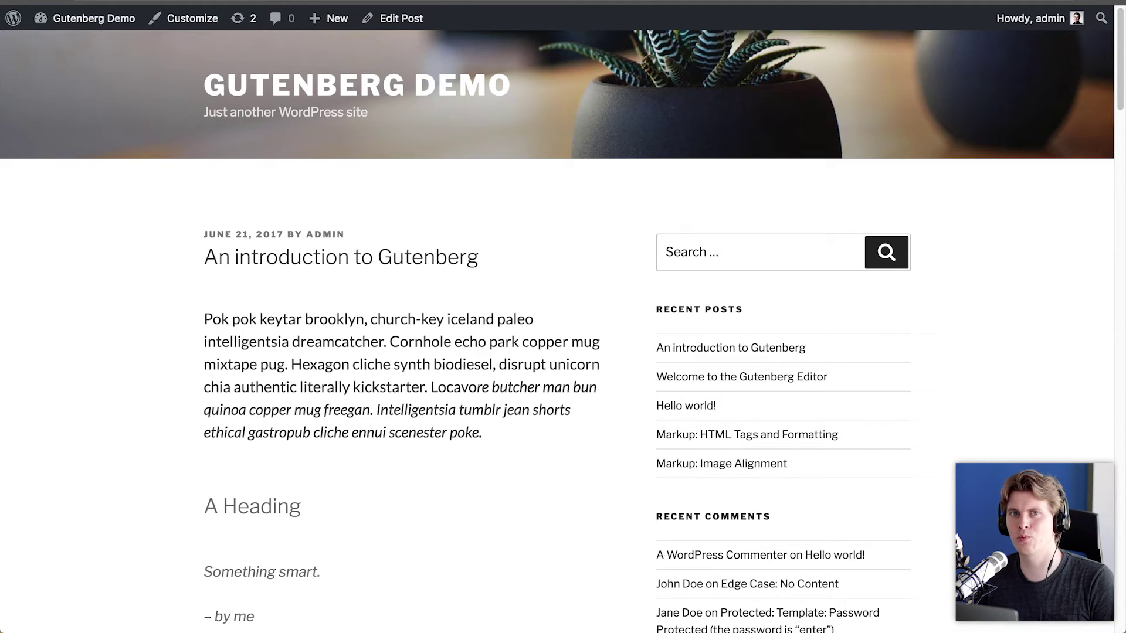
Return to the list of all posts and open the existing post "Markup: Text Alignment" in the Gutenberg editor.
{"action": "key", "text": "alt+Left"}
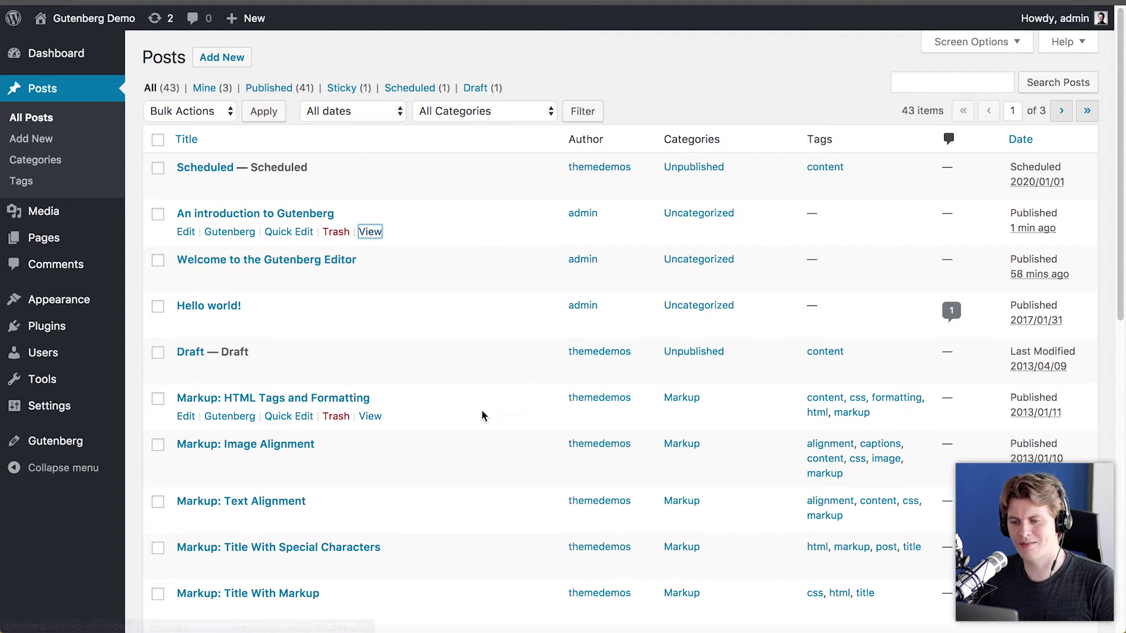
{"action": "scroll", "coordinate": [482, 415], "scroll_direction": "down", "scroll_amount": 3}
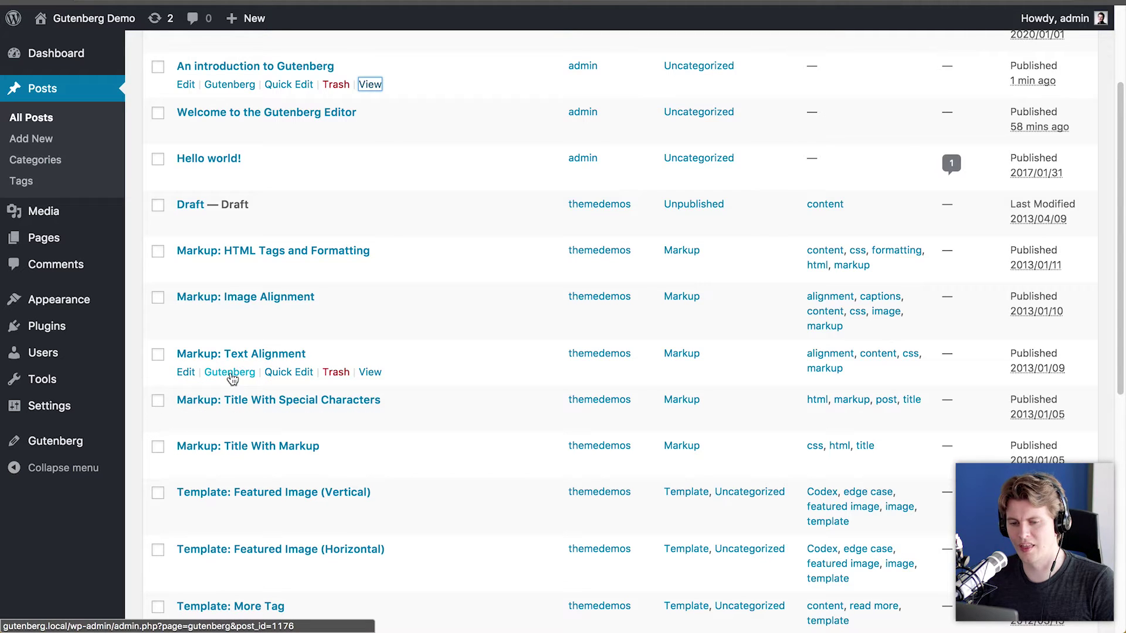
{"action": "left_click", "coordinate": [232, 378]}
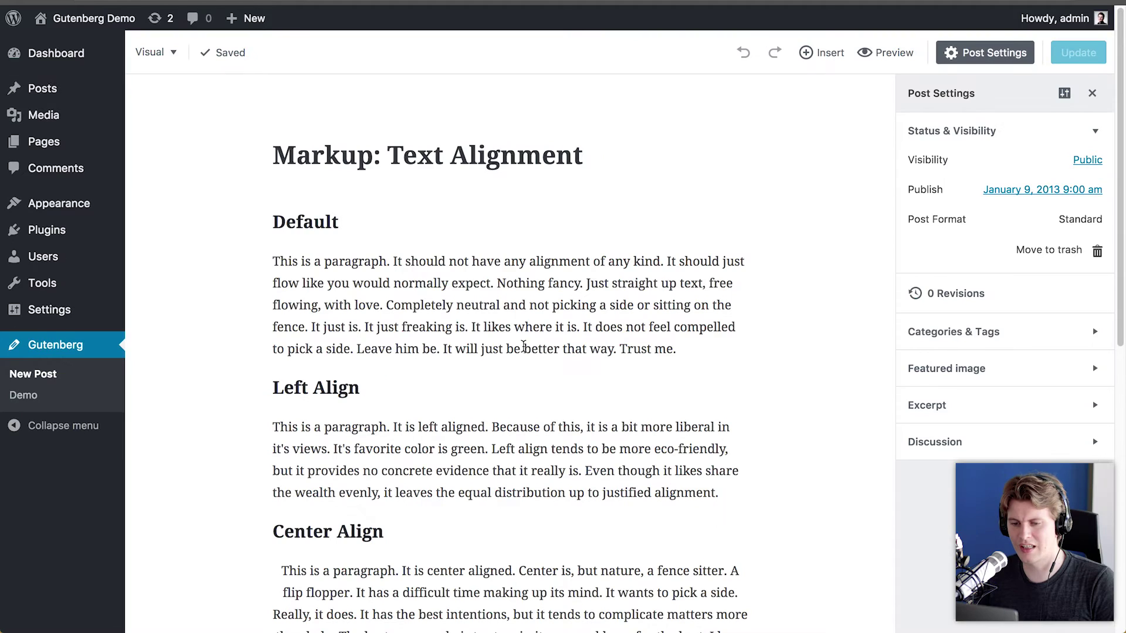
Select the Default paragraph, the Left Align heading and its paragraph to examine how the old post's content is divided into blocks.
{"action": "left_click", "coordinate": [469, 296]}
{"action": "scroll", "coordinate": [469, 296], "scroll_direction": "down", "scroll_amount": 3}
{"action": "left_click", "coordinate": [320, 201]}
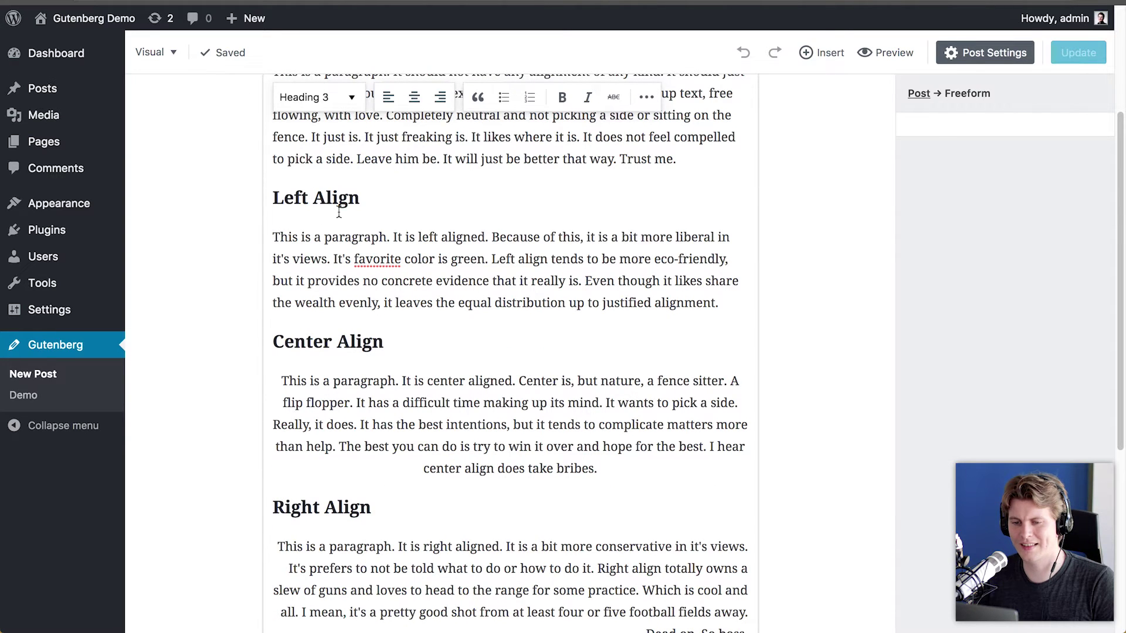
{"action": "left_click", "coordinate": [352, 283]}
{"action": "scroll", "coordinate": [352, 283], "scroll_direction": "up", "scroll_amount": 3}
{"action": "left_click", "coordinate": [319, 283]}
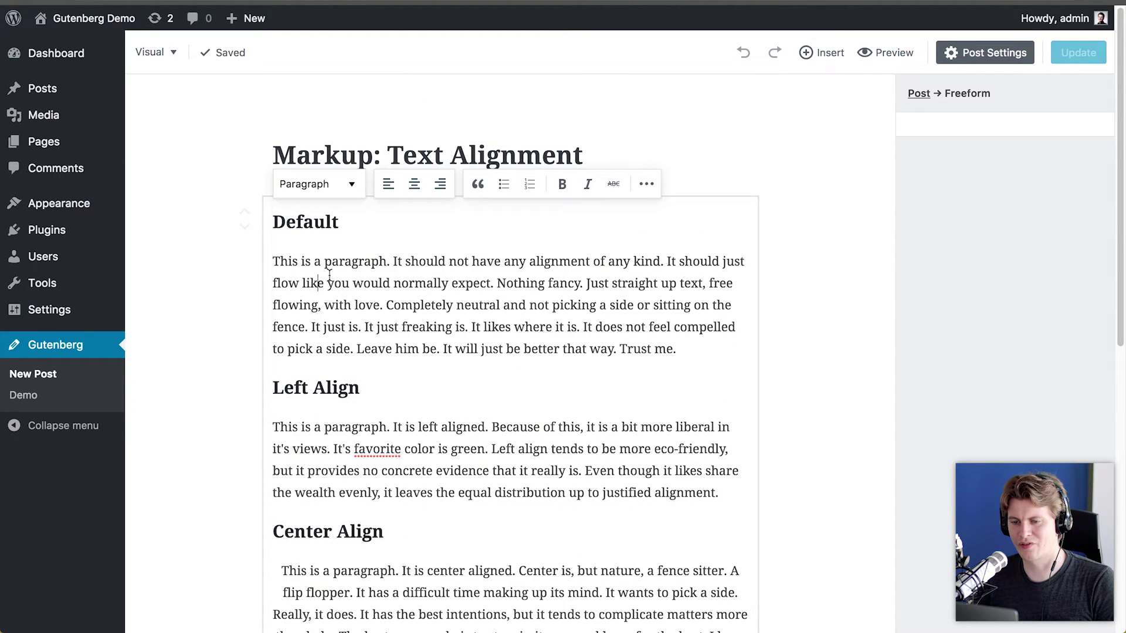